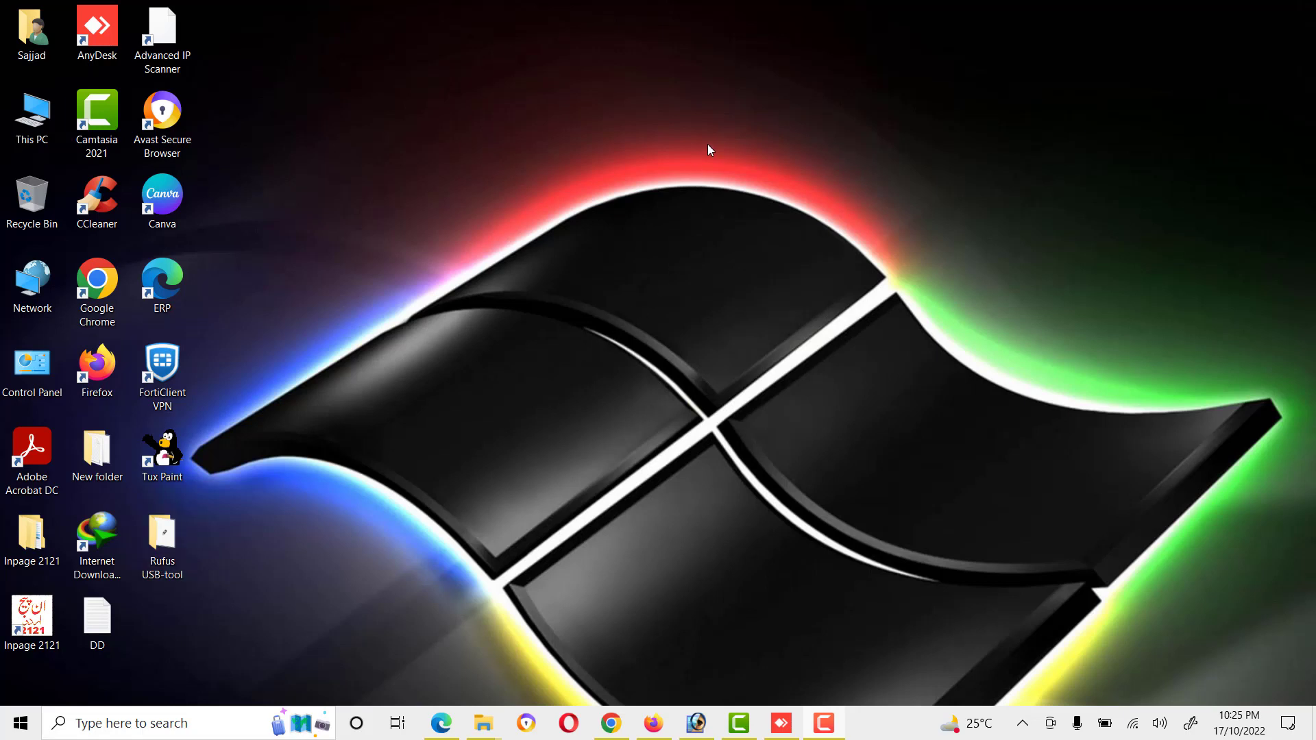
Switch to Avast Secure Browser, open the Rufus website from the Google results and find its Download section.
{"action": "left_click", "coordinate": [526, 723]}
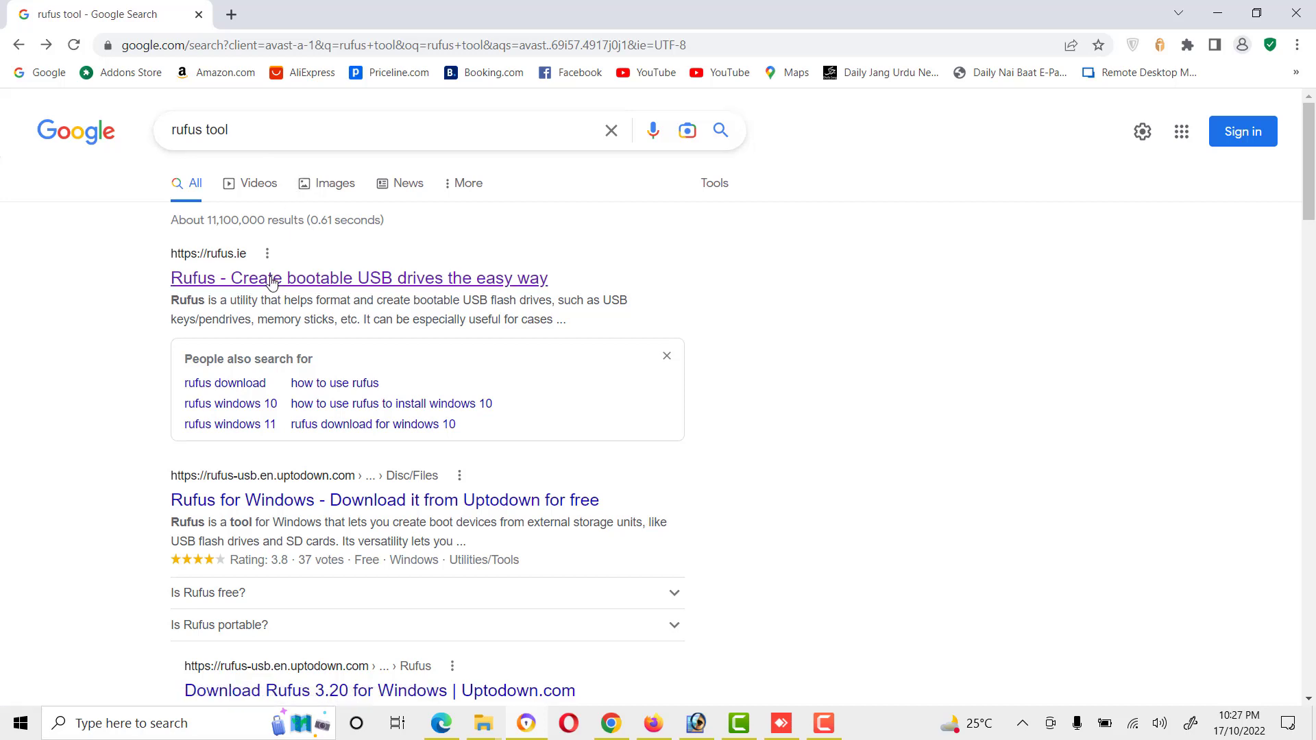
{"action": "left_click", "coordinate": [357, 282]}
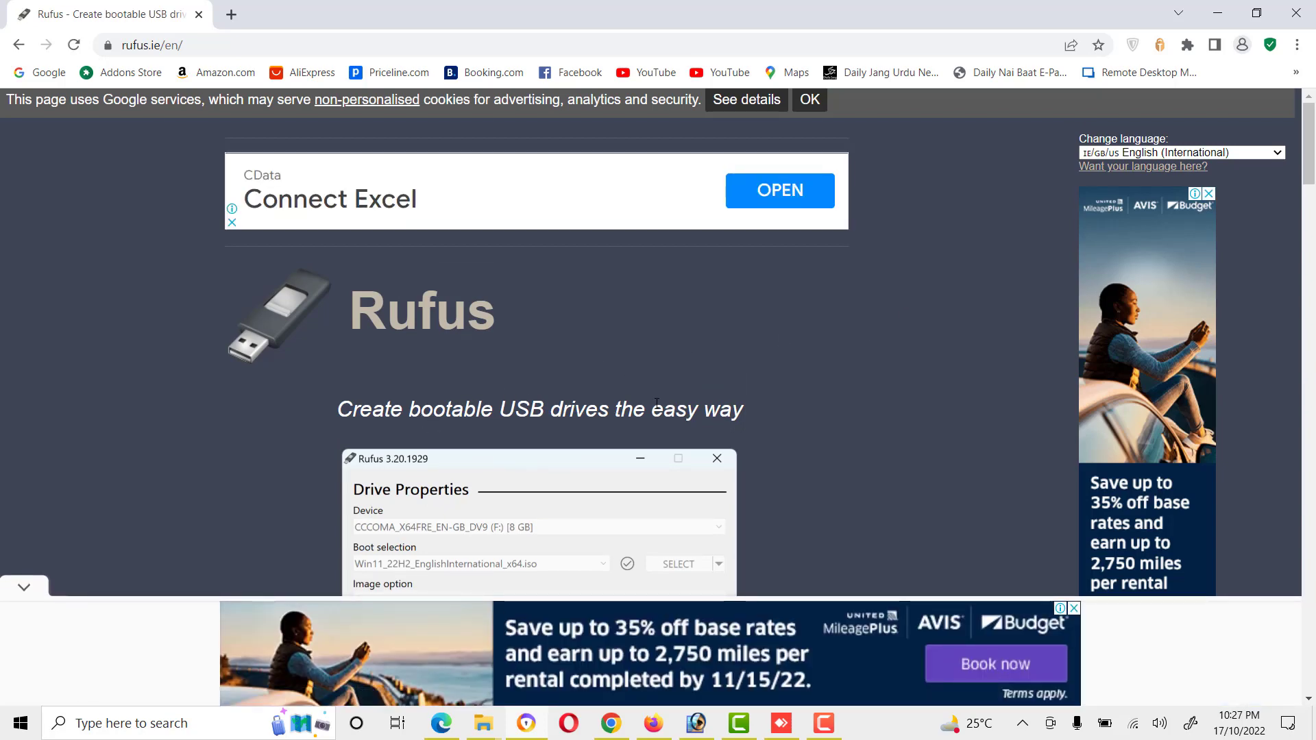
{"action": "scroll", "coordinate": [657, 403], "scroll_direction": "down", "scroll_amount": 10}
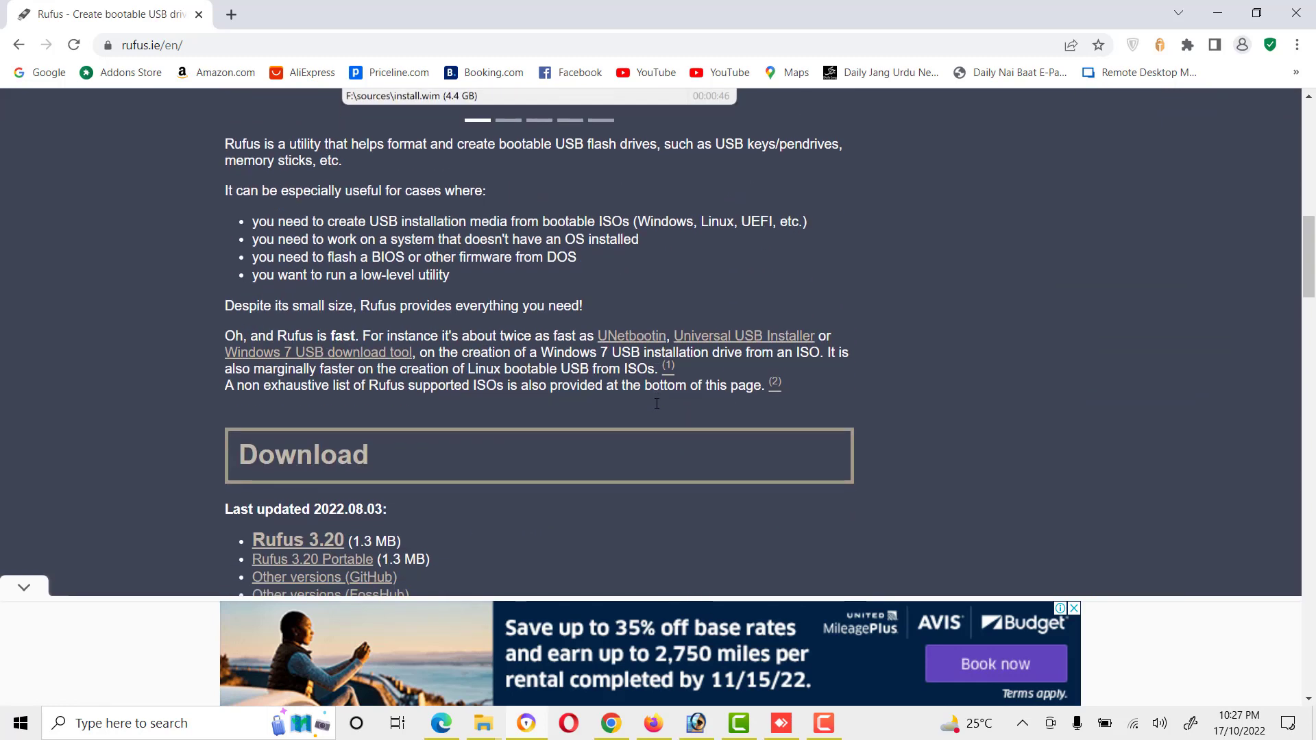
{"action": "scroll", "coordinate": [656, 404], "scroll_direction": "down", "scroll_amount": 1}
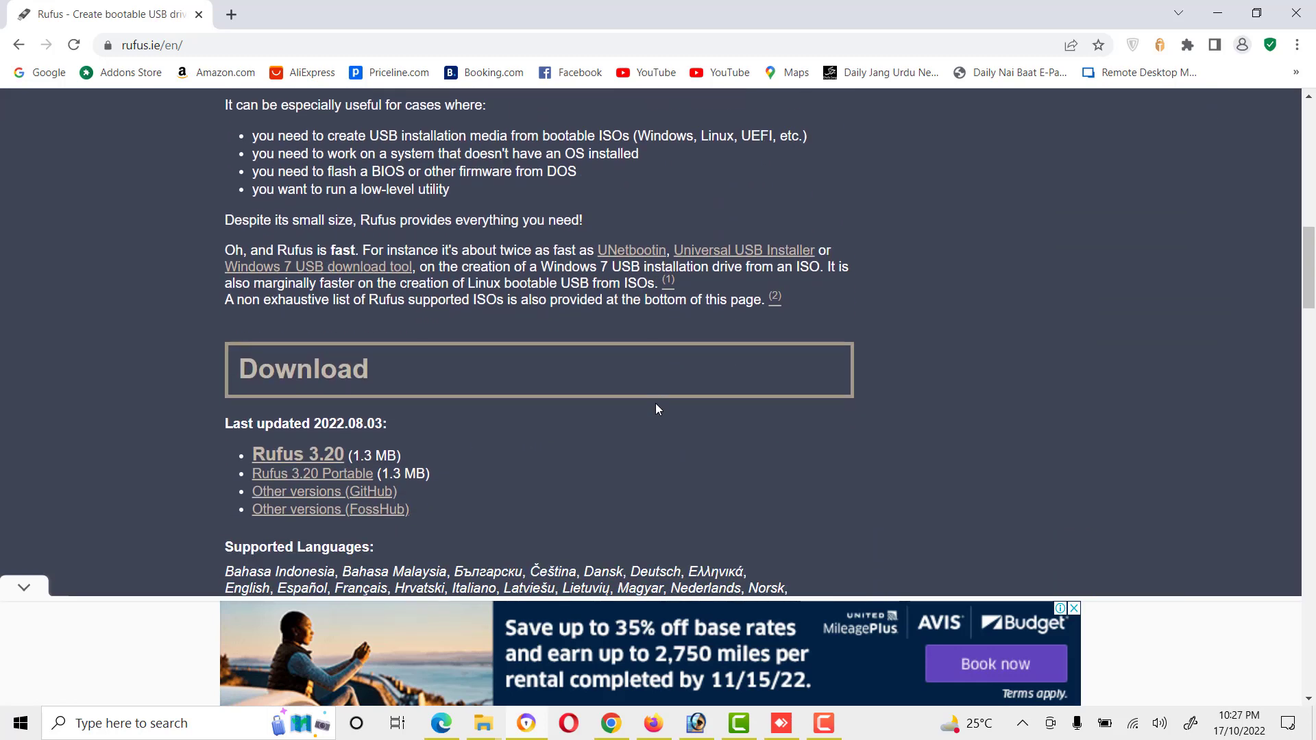
{"action": "scroll", "coordinate": [655, 409], "scroll_direction": "up", "scroll_amount": 4}
{"action": "scroll", "coordinate": [657, 403], "scroll_direction": "down", "scroll_amount": 7}
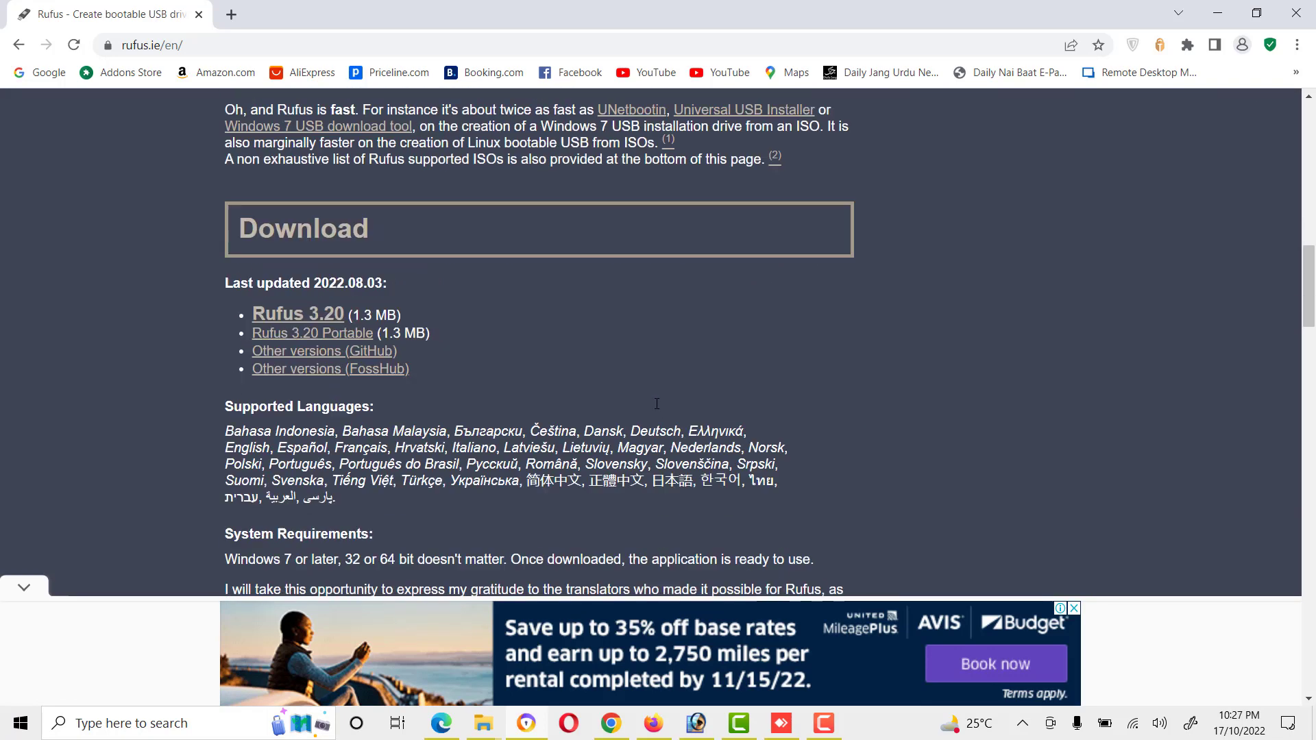
{"action": "scroll", "coordinate": [657, 403], "scroll_direction": "down", "scroll_amount": 5}
{"action": "scroll", "coordinate": [655, 409], "scroll_direction": "up", "scroll_amount": 6}
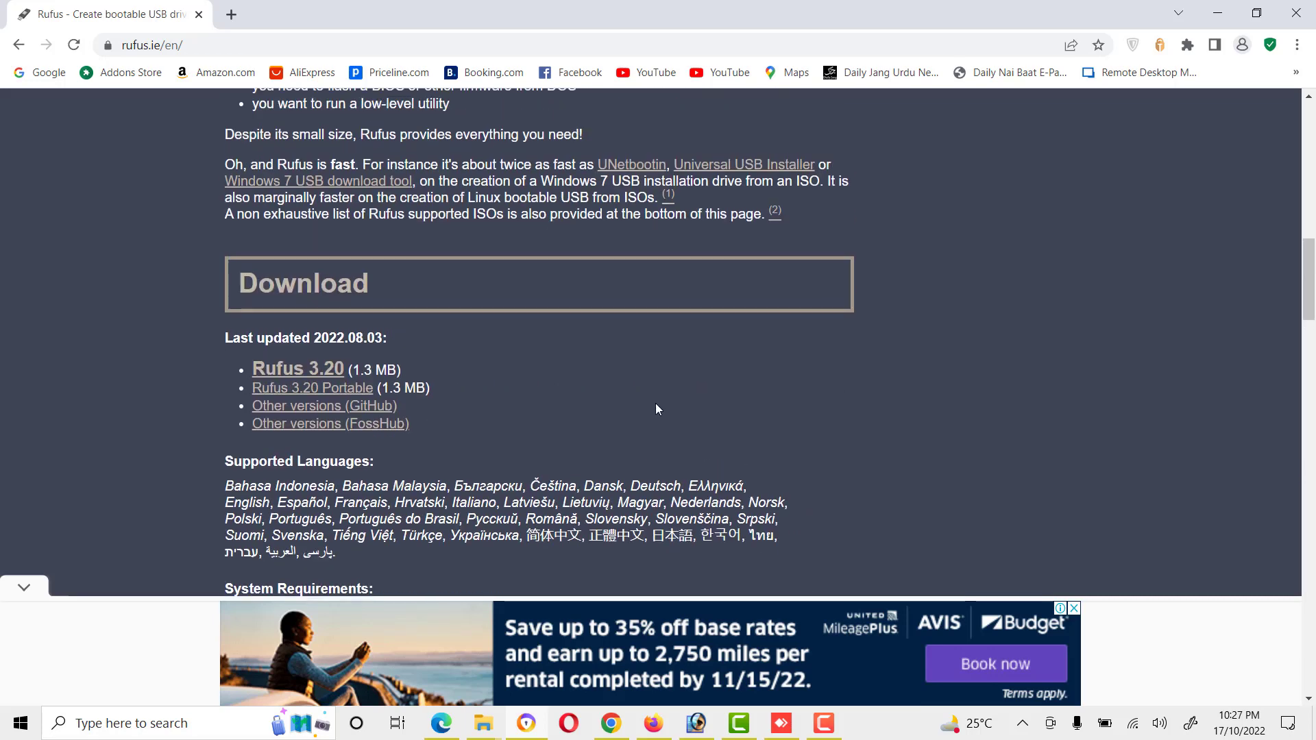
Download Rufus 3.20, dismiss the advertisement and keep the unverified rufus-3.20.exe file.
{"action": "left_click", "coordinate": [321, 375]}
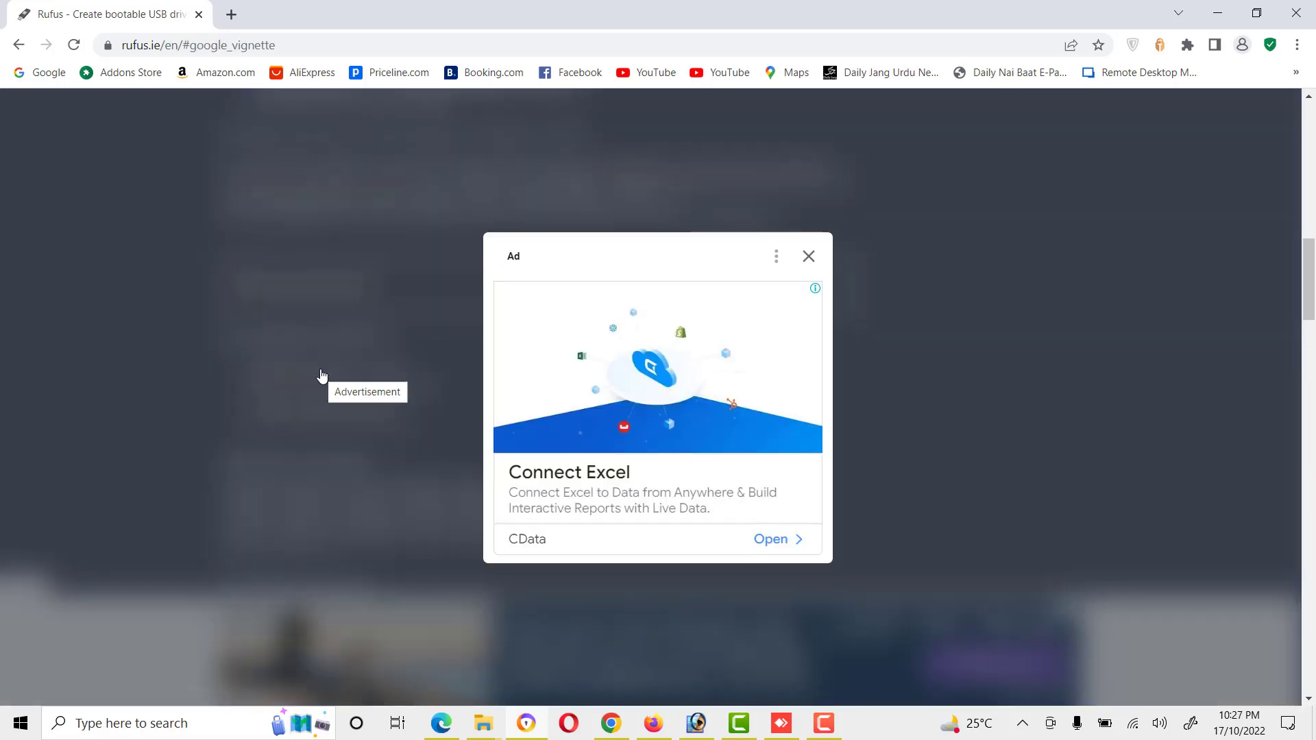
{"action": "left_click", "coordinate": [808, 258]}
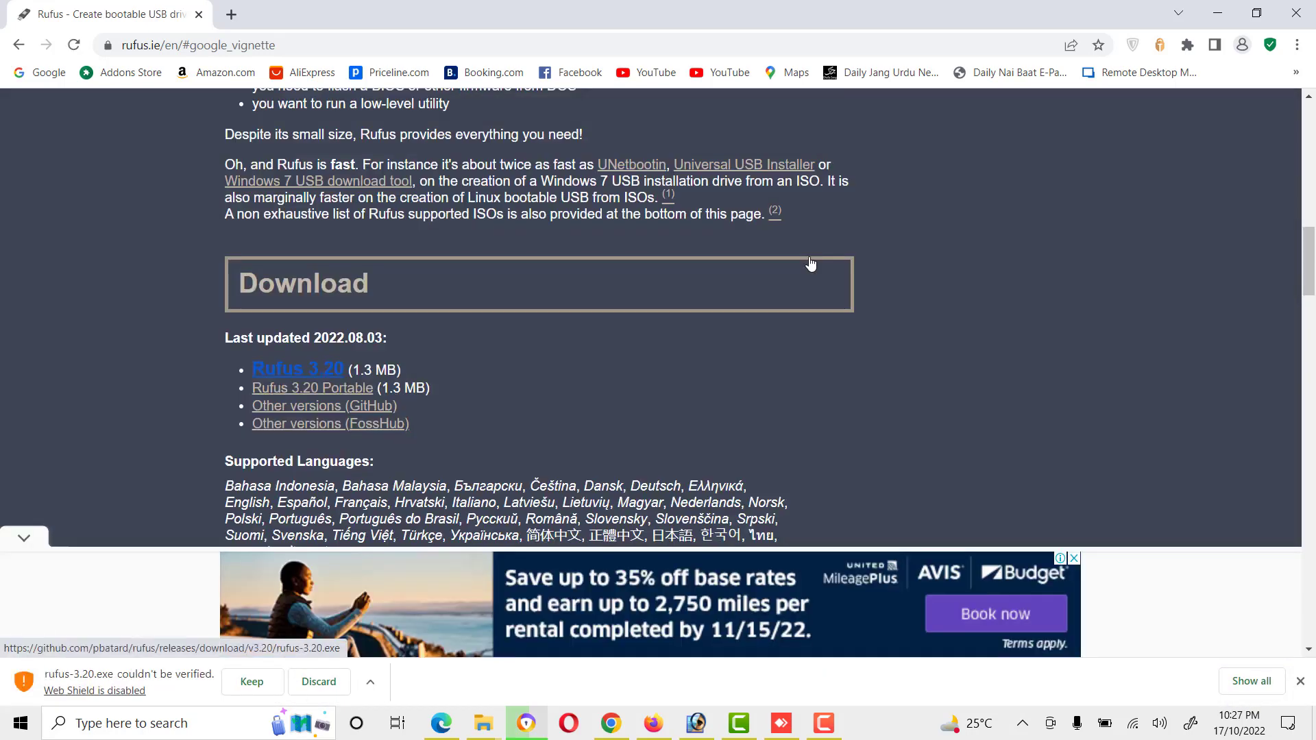
{"action": "left_click", "coordinate": [259, 682]}
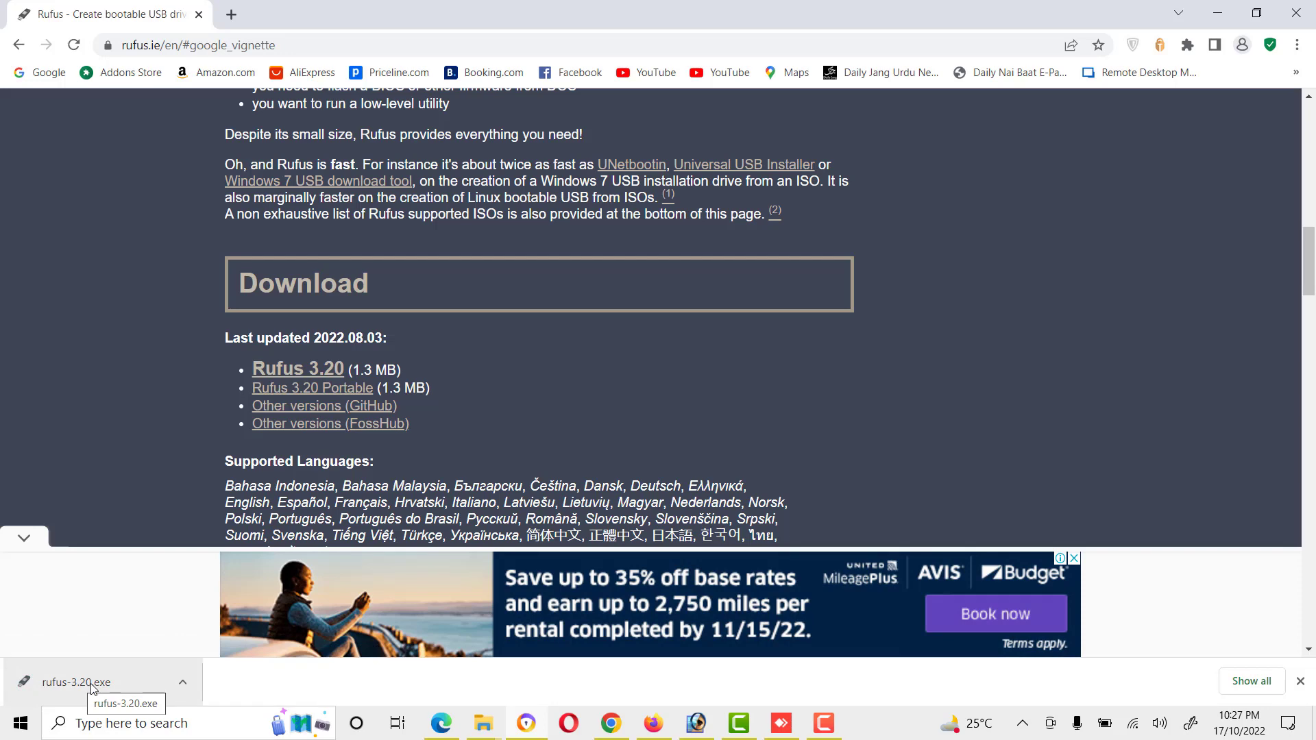
Run the downloaded rufus-3.20.exe, minimise the browser and reposition the Rufus window on the desktop.
{"action": "left_click", "coordinate": [89, 684]}
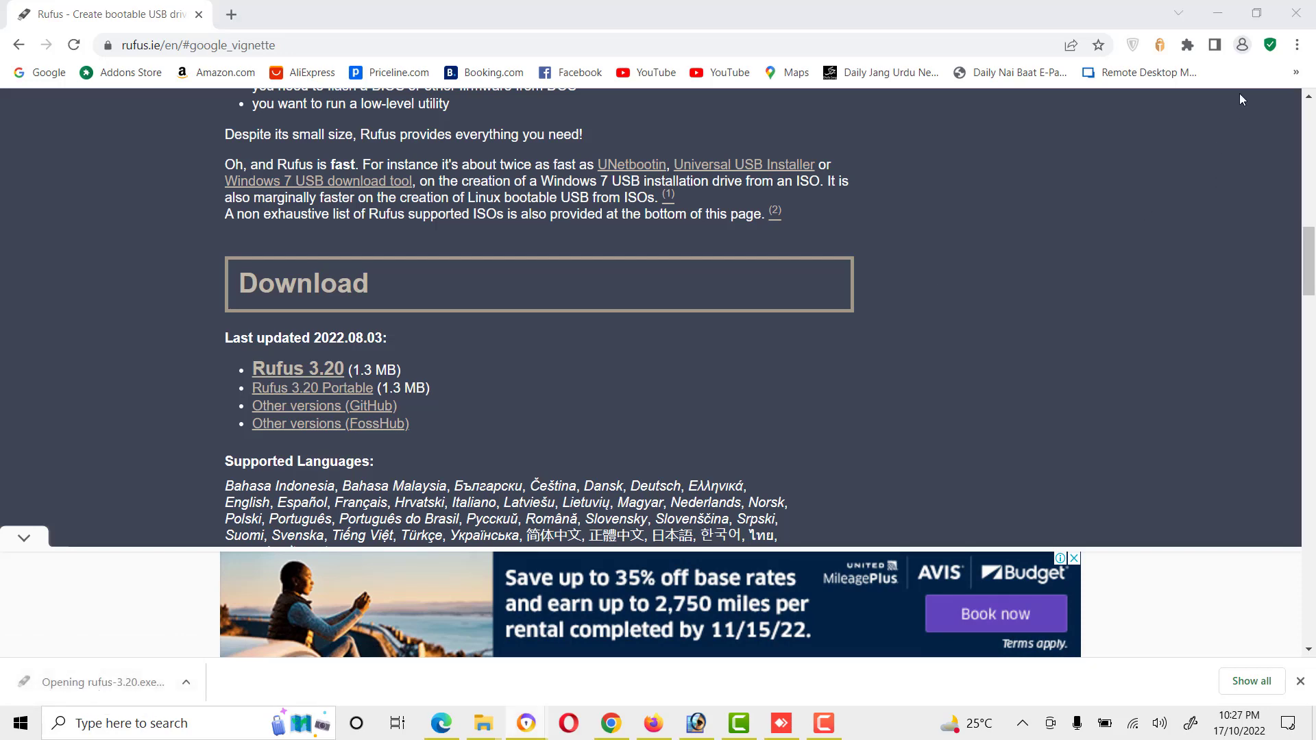
{"action": "left_click", "coordinate": [1220, 14]}
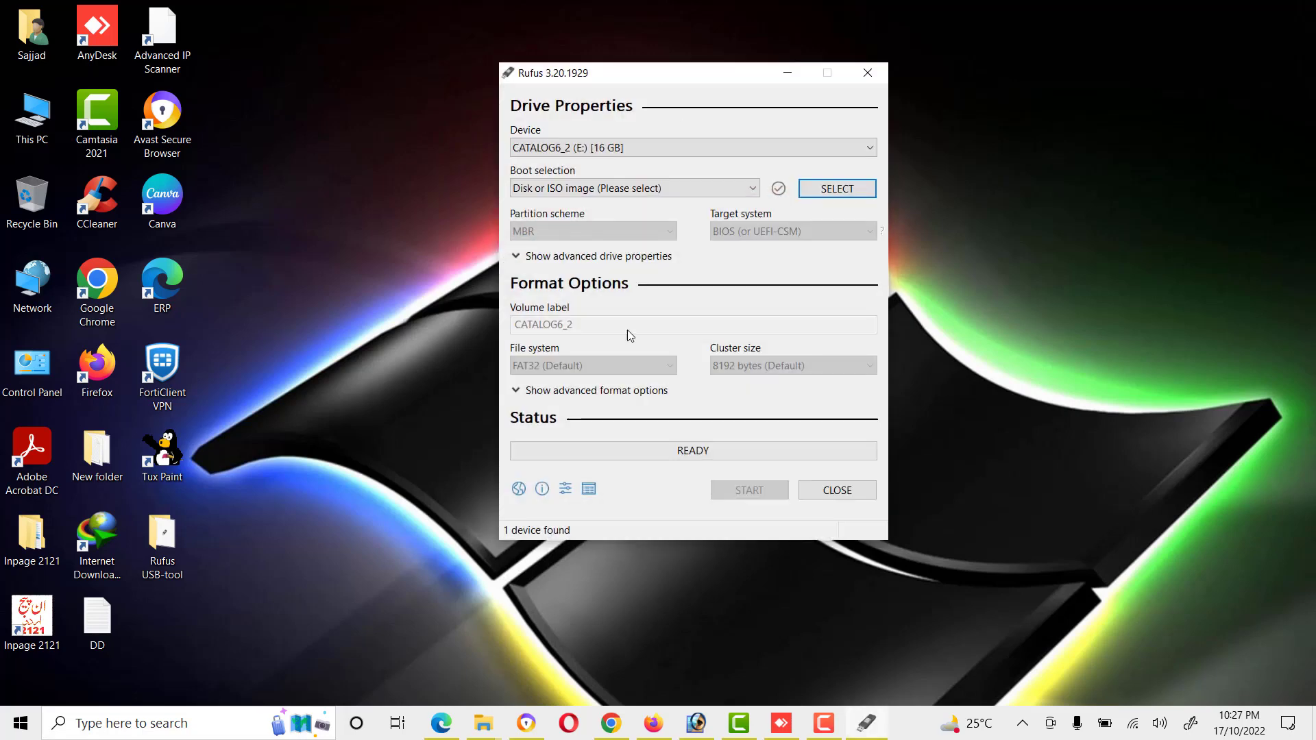
{"action": "left_click_drag", "start_coordinate": [701, 81], "coordinate": [544, 80]}
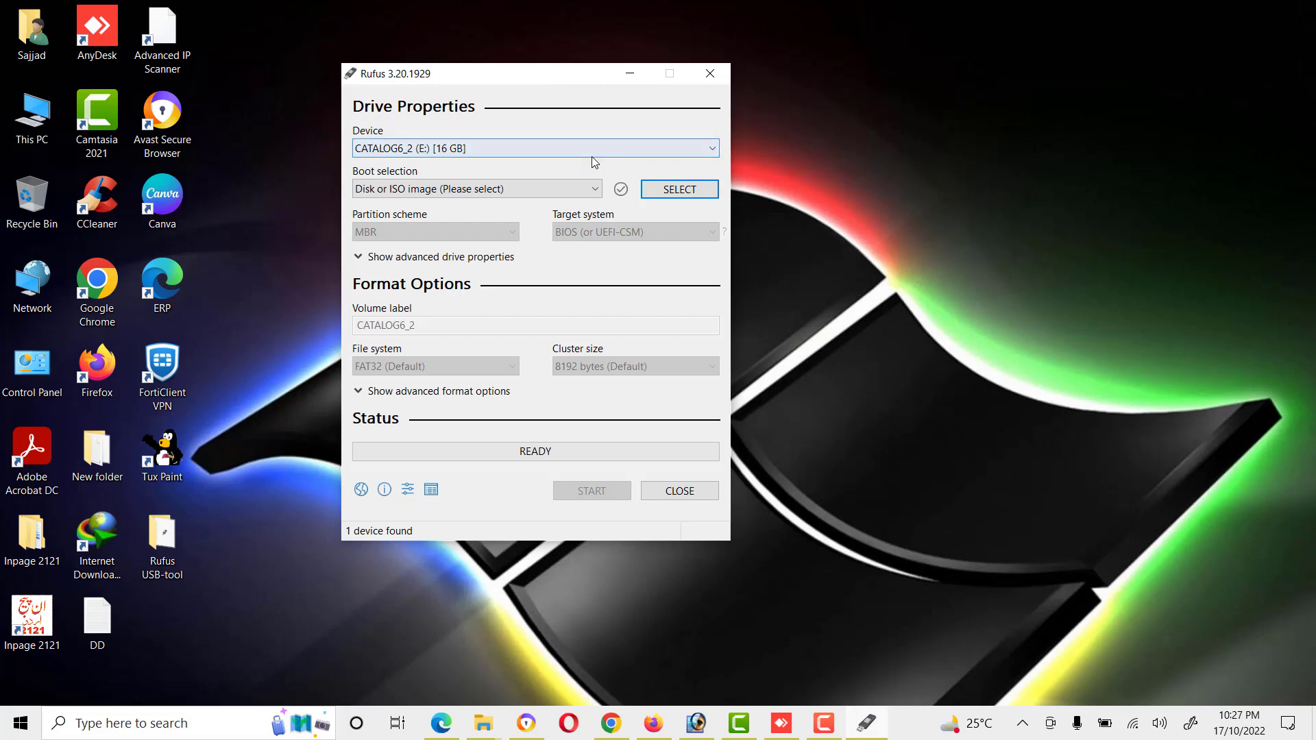
Choose the 16 GB drive CATALOG6_2 (E:) as the device and "Disk or ISO image" as the boot selection.
{"action": "left_click", "coordinate": [520, 147]}
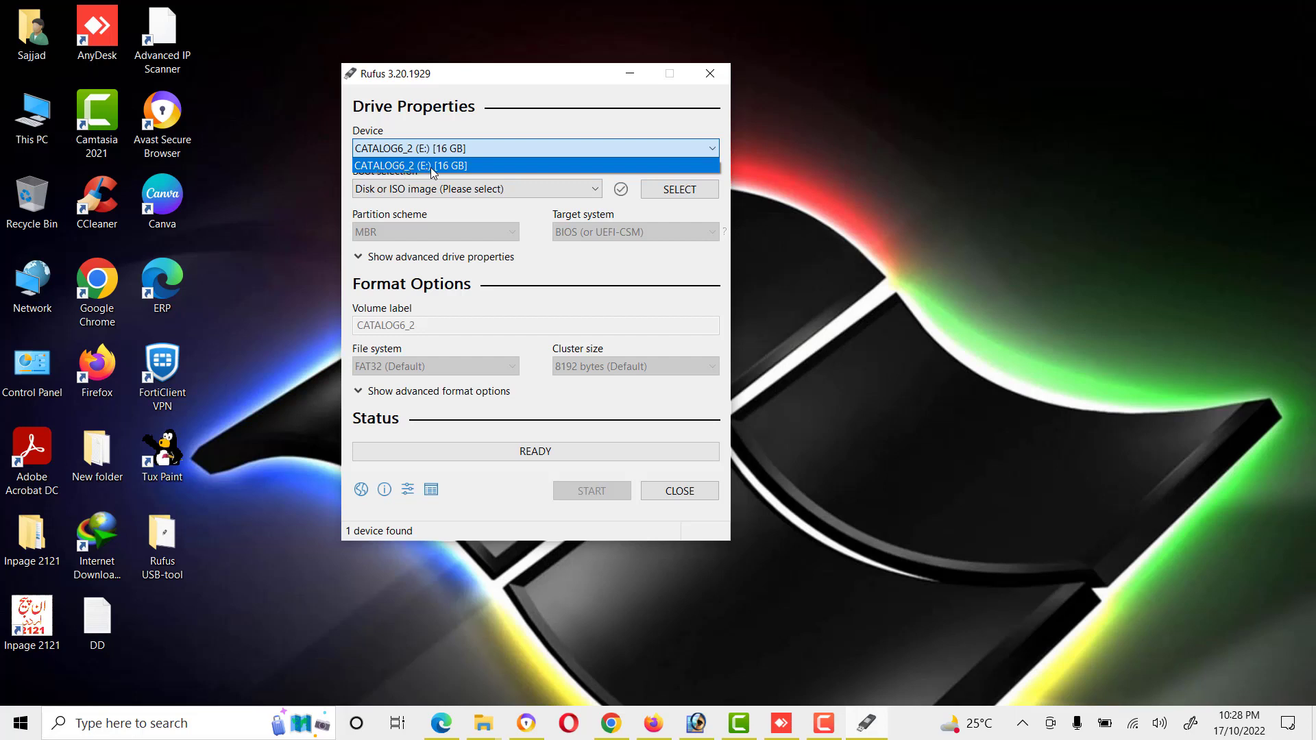
{"action": "left_click", "coordinate": [494, 163]}
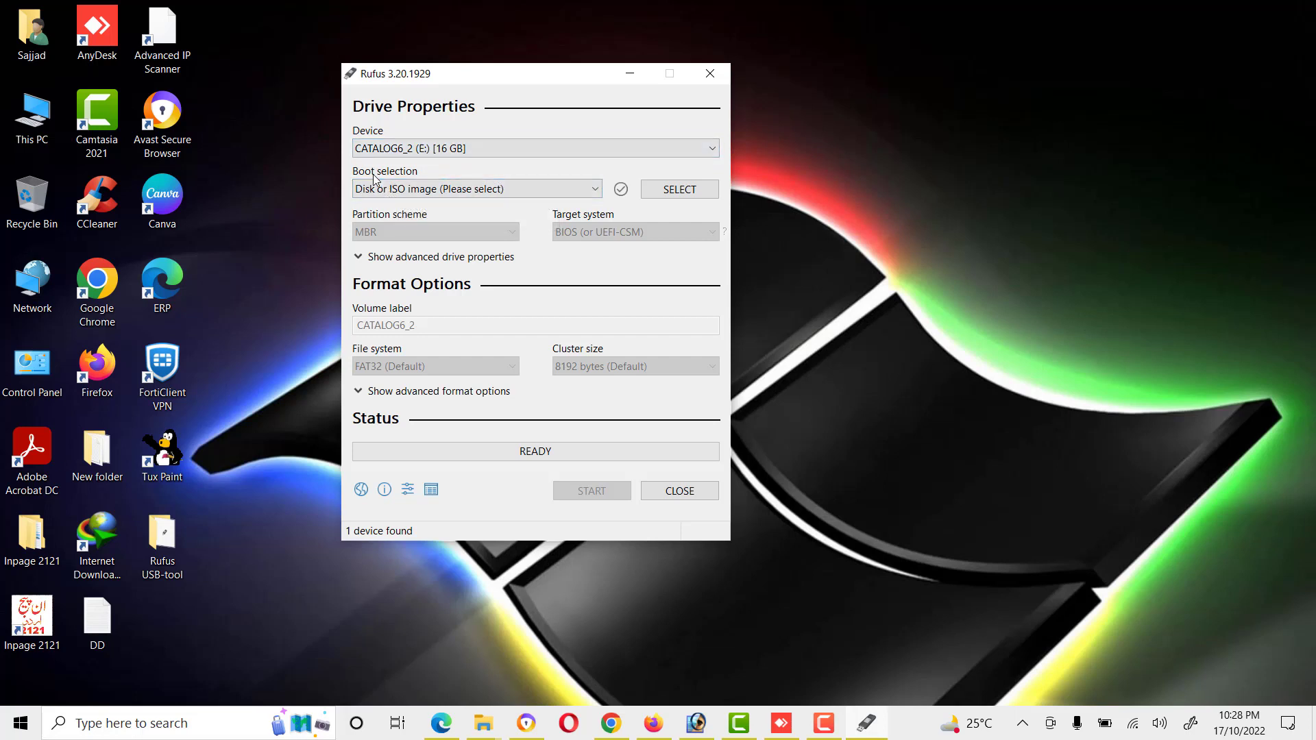
{"action": "left_click", "coordinate": [579, 189]}
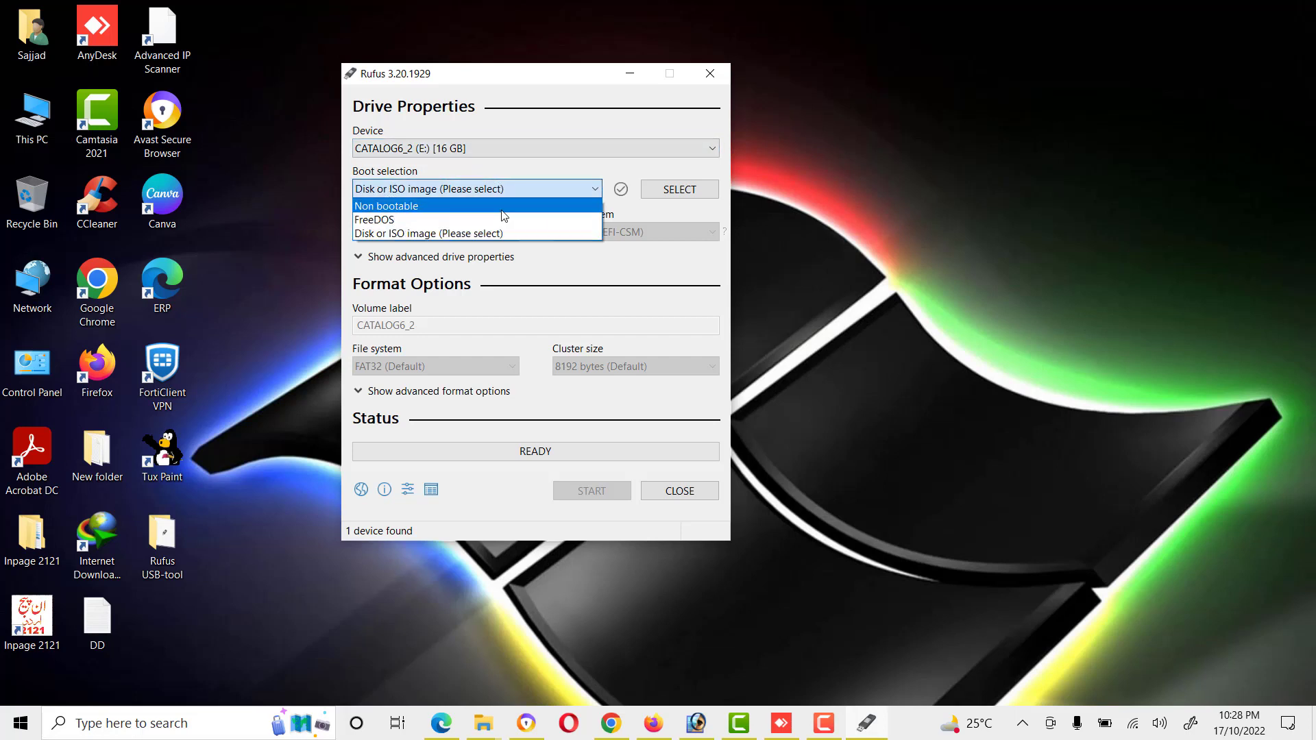
{"action": "left_click", "coordinate": [449, 237]}
Load the win7sp1 disc image from D:\Documents\Data Folder\E Data\System Data\Windows 7Sp1 as the boot image.
{"action": "left_click", "coordinate": [686, 194]}
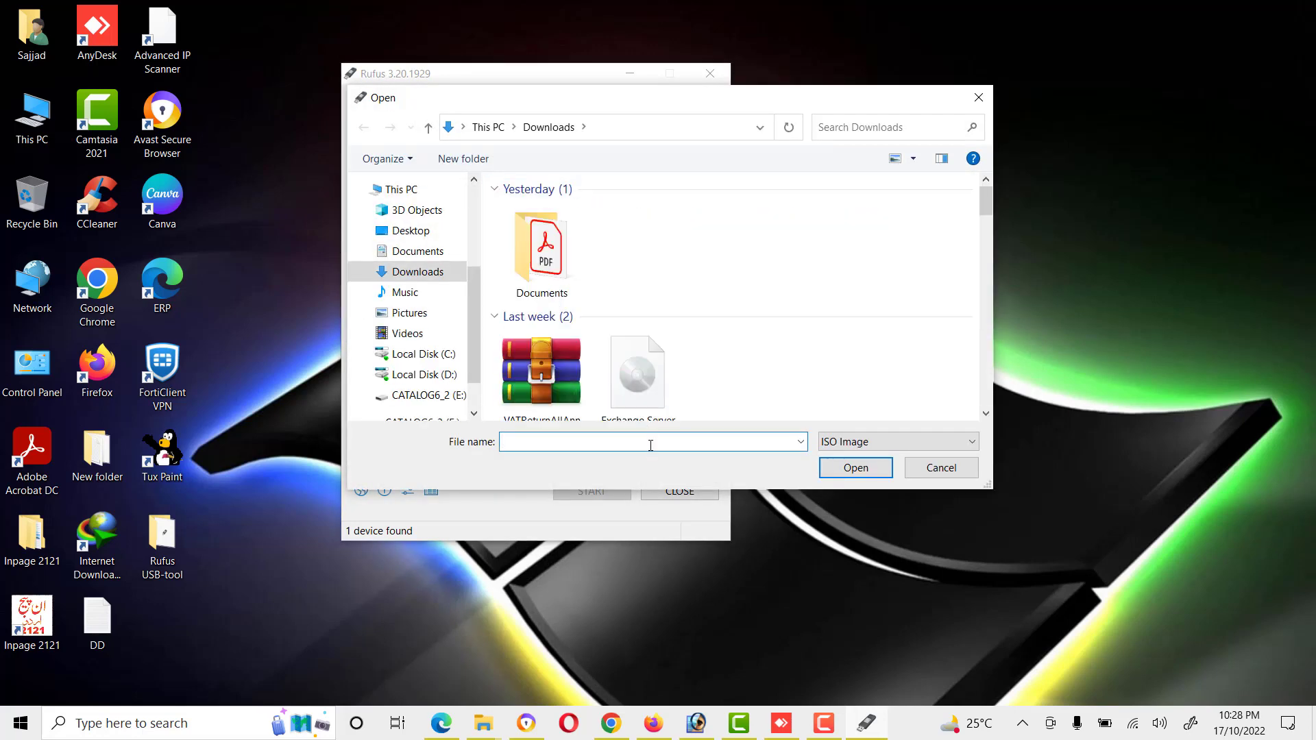
{"action": "type", "text": "D:\\Documents\\Data Folder\\E Data\\System Data\\Windows 7Sp1"}
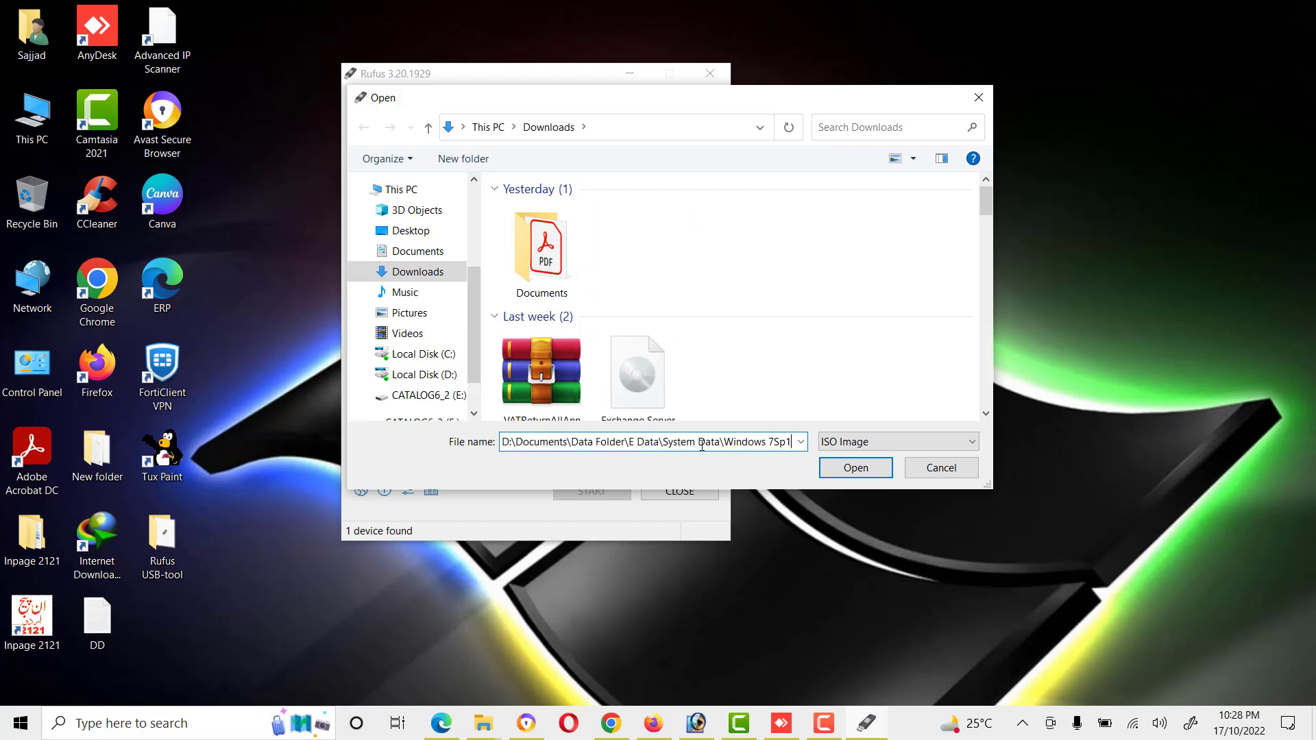
{"action": "left_click", "coordinate": [855, 469]}
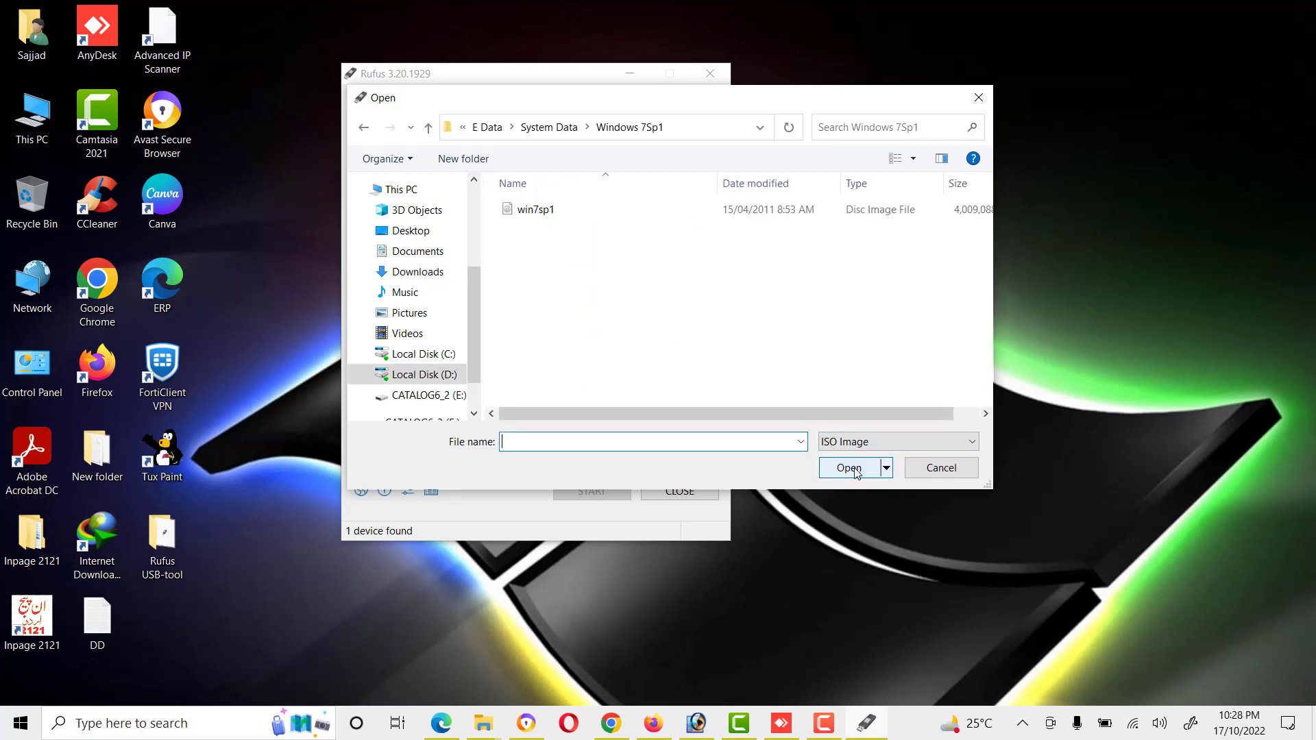
{"action": "left_click_drag", "start_coordinate": [567, 110], "coordinate": [461, 156]}
{"action": "left_click", "coordinate": [418, 261]}
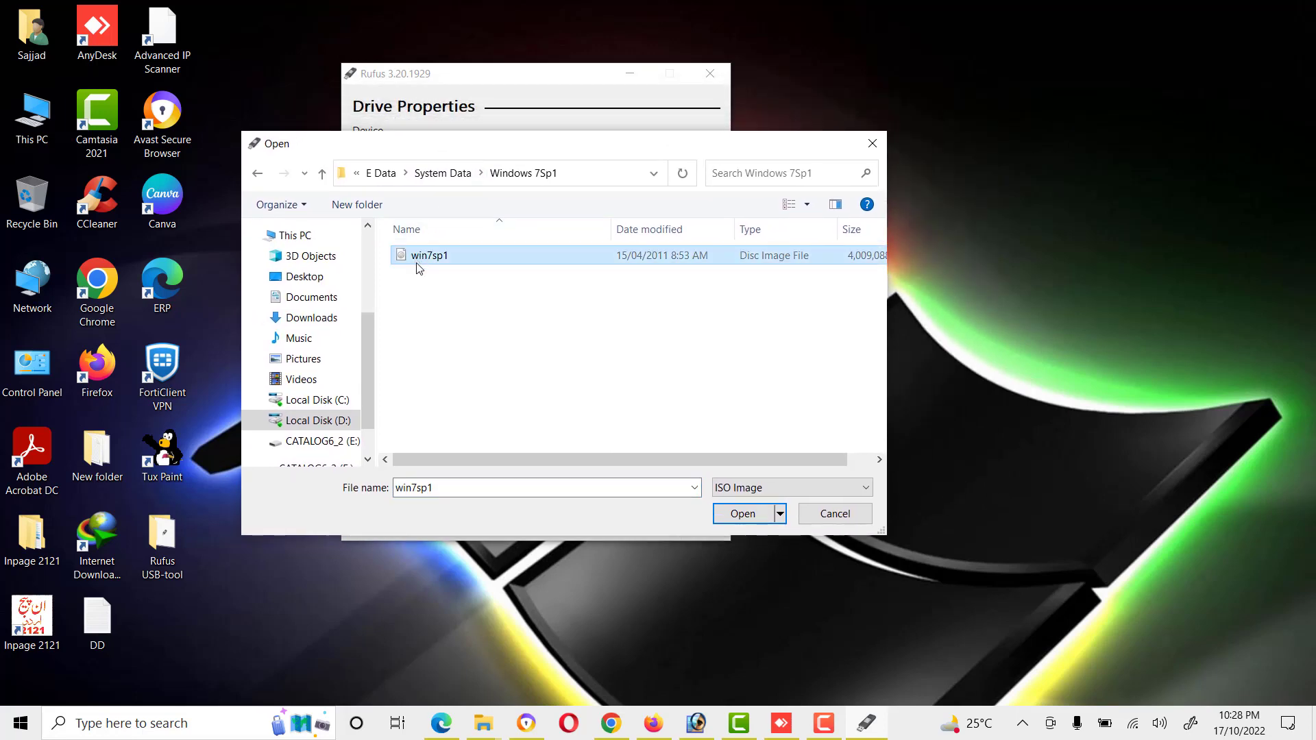
{"action": "left_click", "coordinate": [742, 517]}
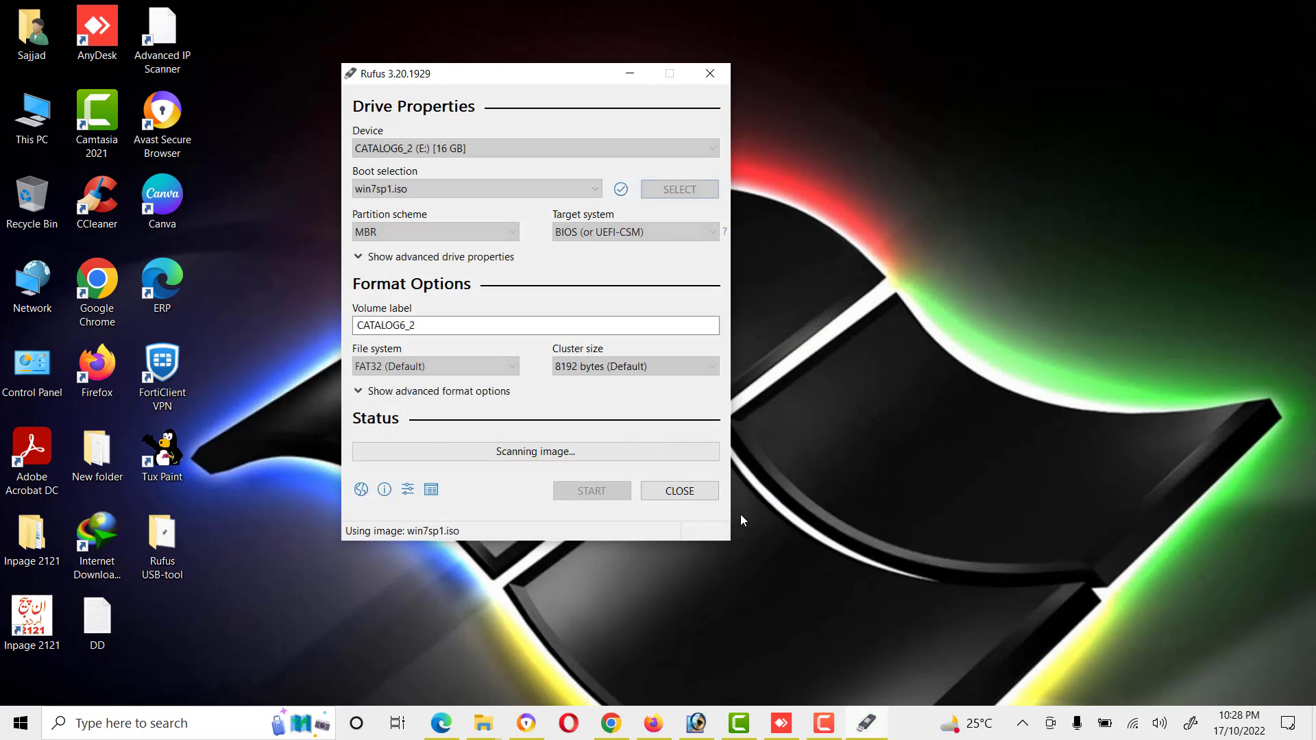
Check the choices offered for the partition scheme and the target system.
{"action": "left_click_drag", "start_coordinate": [563, 76], "coordinate": [544, 46]}
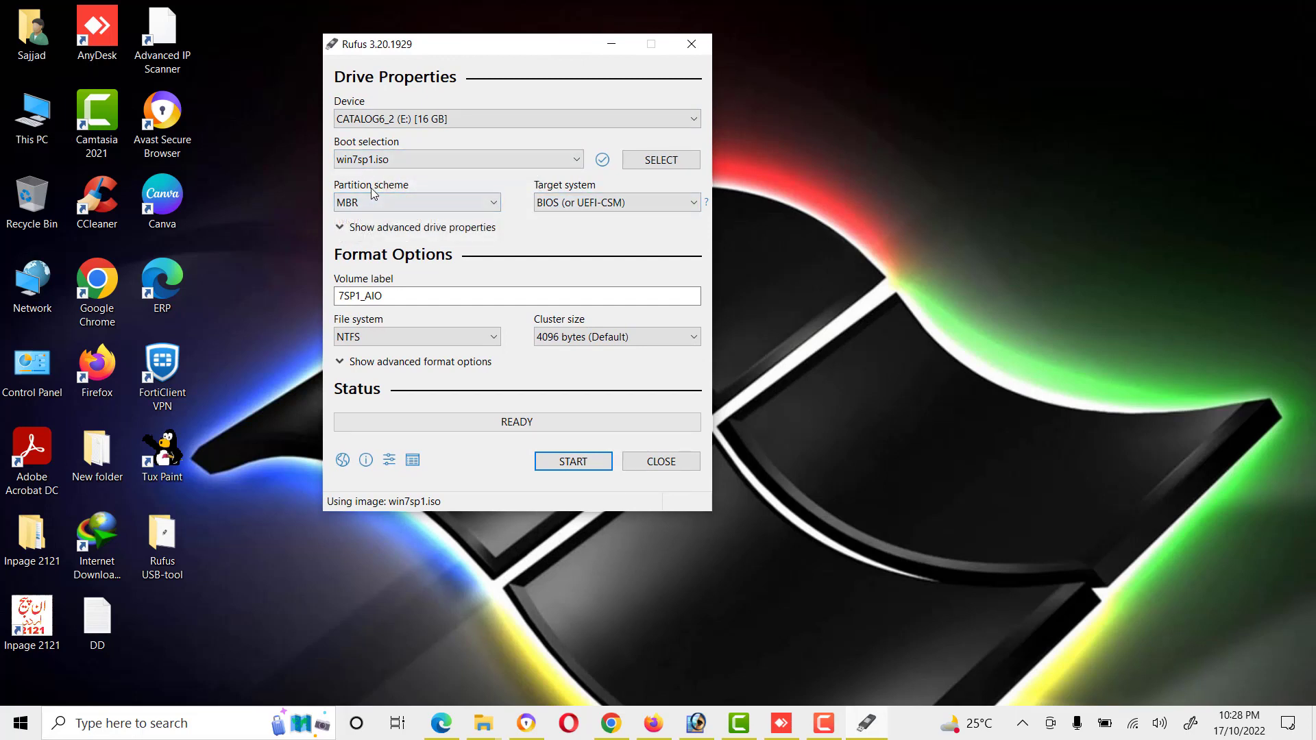
{"action": "left_click", "coordinate": [492, 203]}
{"action": "left_click", "coordinate": [492, 207]}
{"action": "left_click", "coordinate": [492, 207]}
{"action": "left_click", "coordinate": [492, 207]}
{"action": "left_click", "coordinate": [635, 206]}
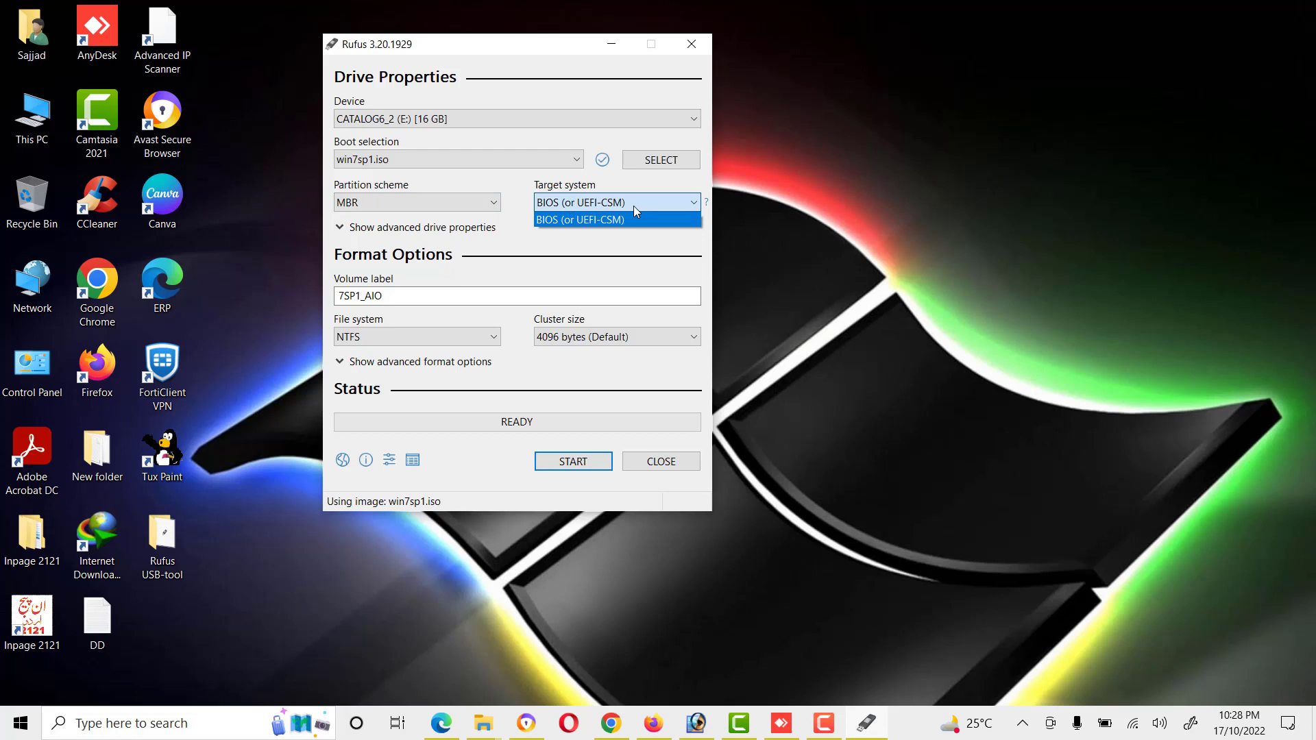
{"action": "left_click", "coordinate": [641, 247]}
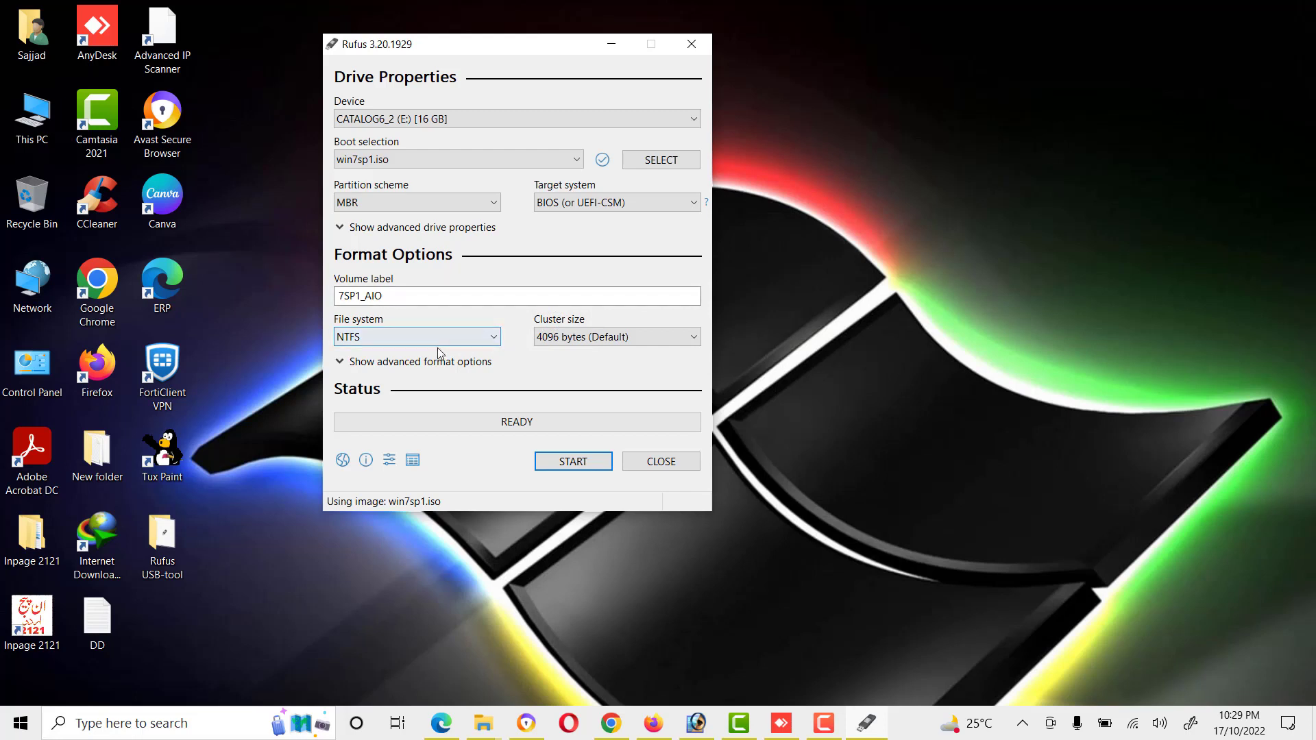
Check the choices offered for the file system and the cluster size.
{"action": "left_click", "coordinate": [458, 336]}
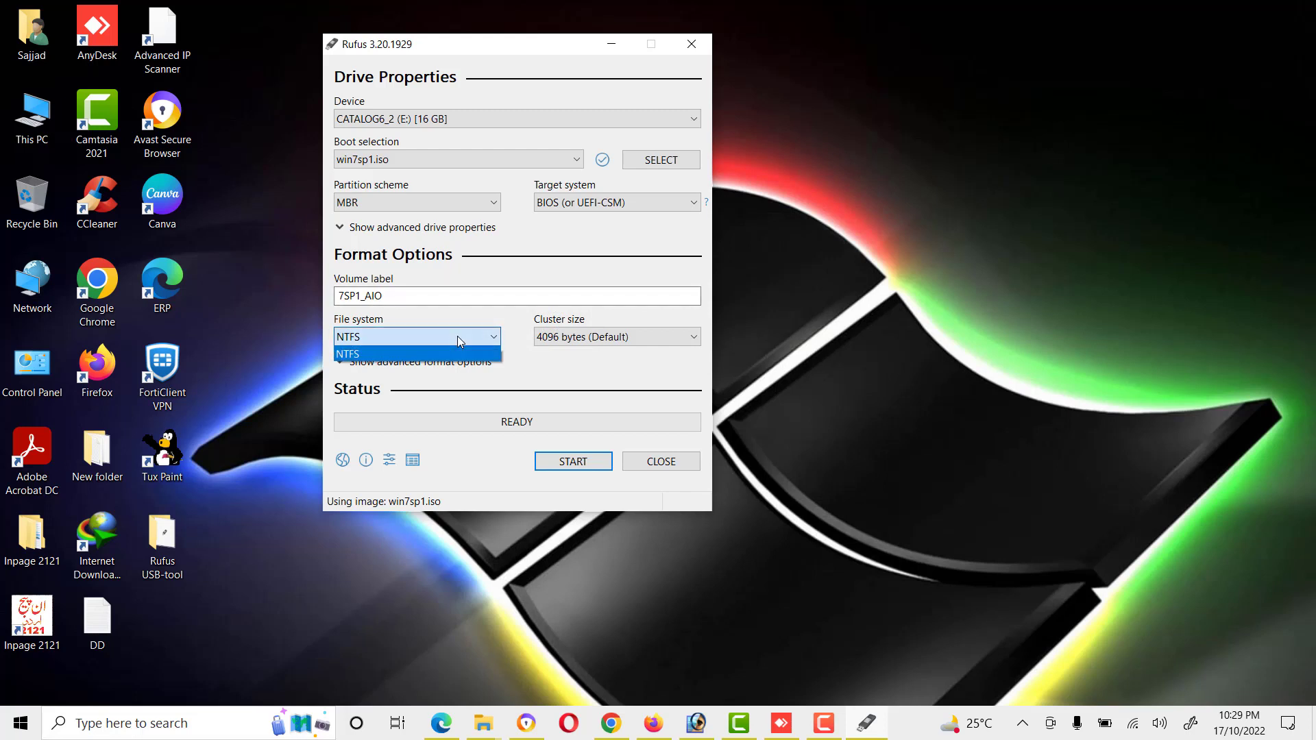
{"action": "left_click", "coordinate": [458, 336]}
{"action": "left_click", "coordinate": [642, 335]}
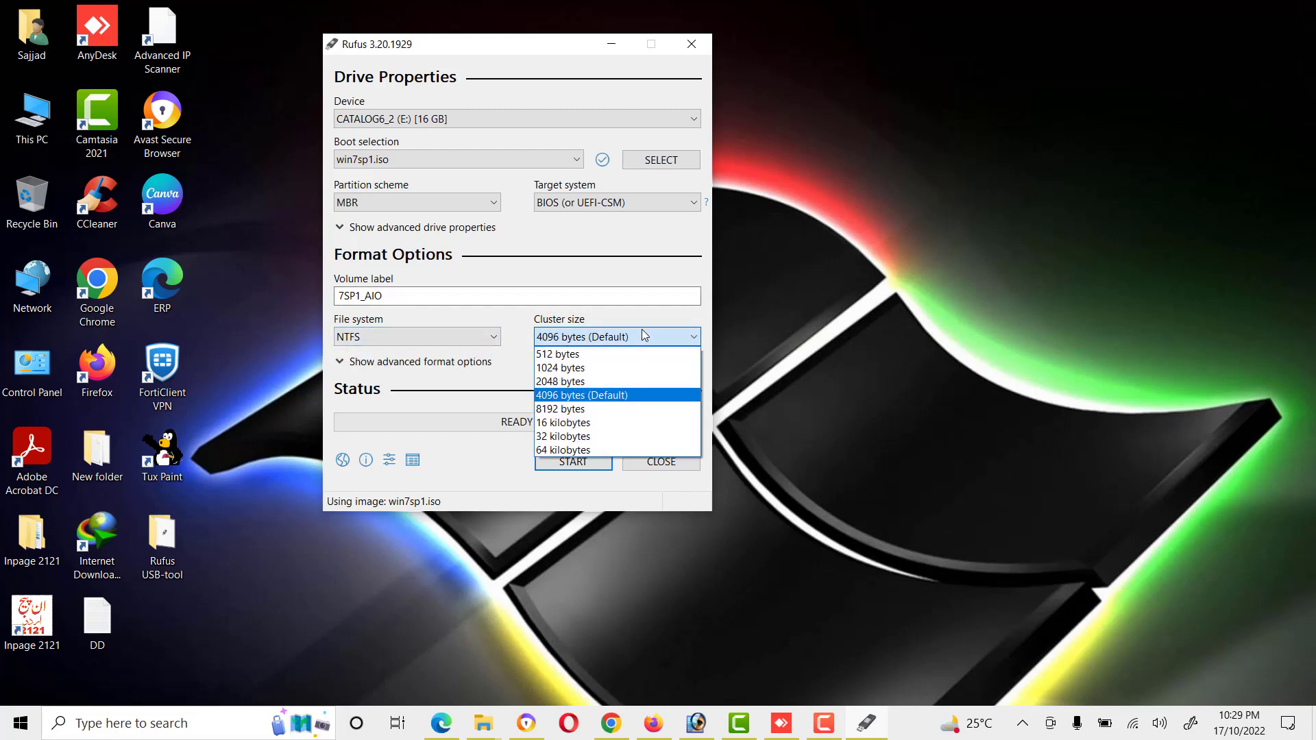
{"action": "left_click", "coordinate": [645, 335]}
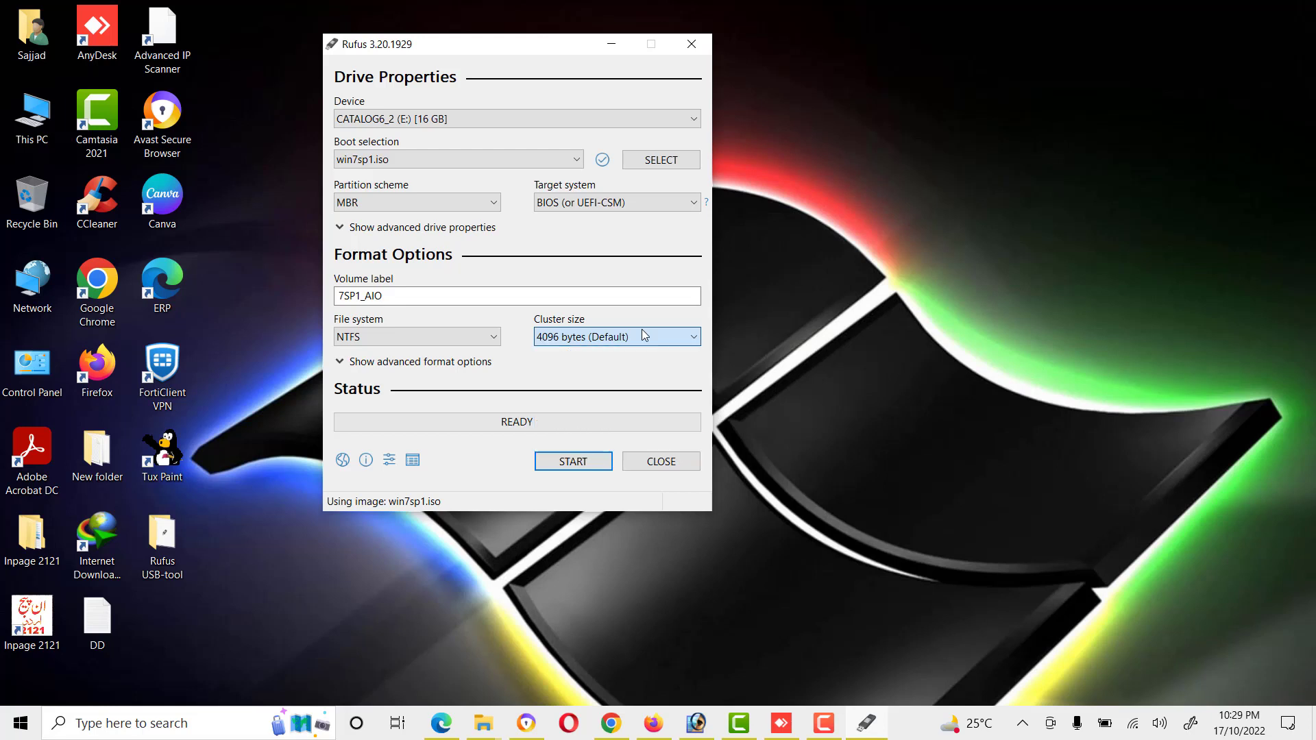
Show the advanced format options and check the number of passes offered for the bad-block check.
{"action": "left_click_drag", "start_coordinate": [433, 48], "coordinate": [393, 39]}
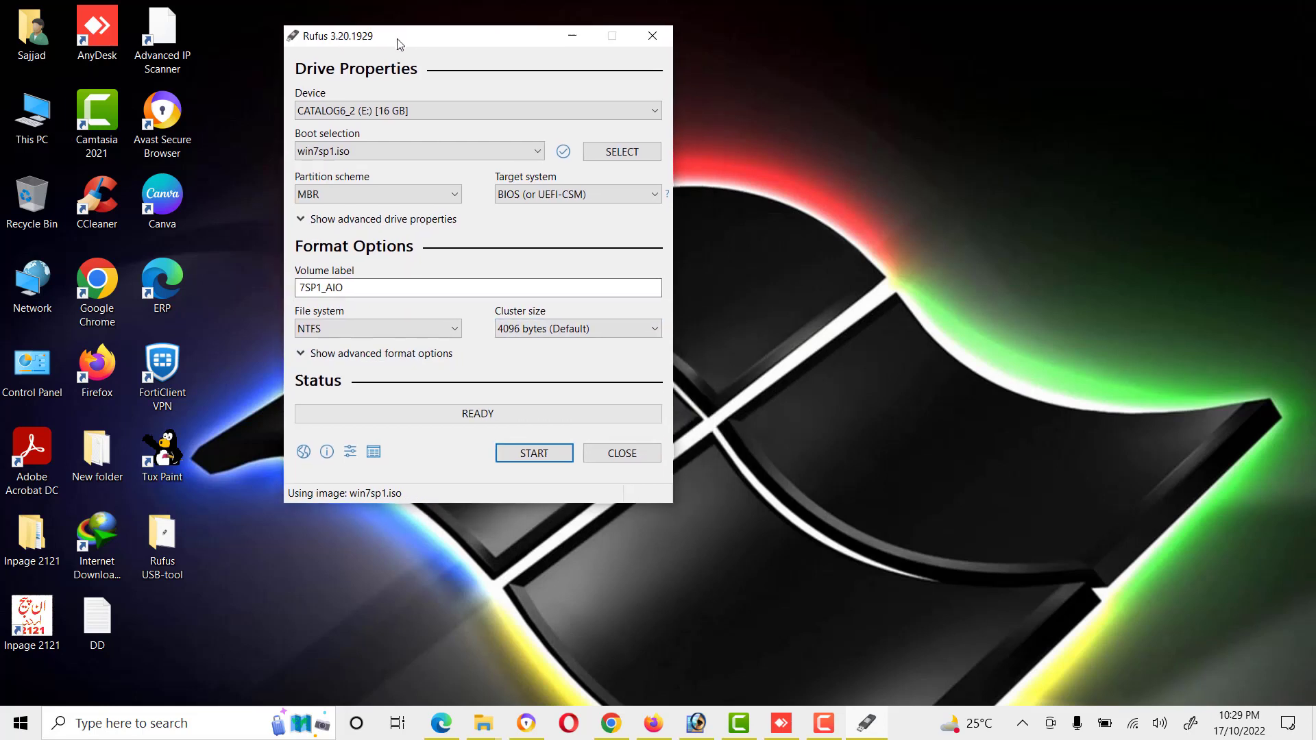
{"action": "left_click", "coordinate": [303, 355]}
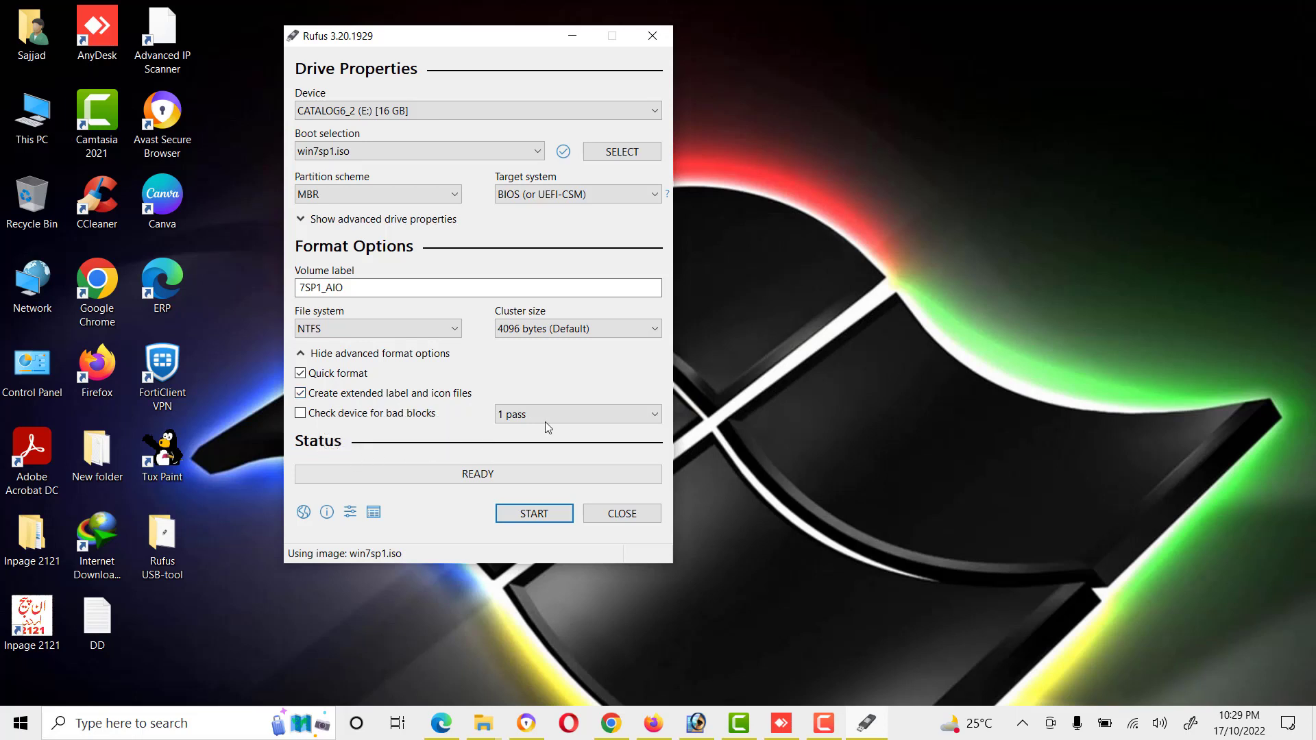
{"action": "left_click", "coordinate": [619, 416]}
{"action": "left_click", "coordinate": [620, 418]}
{"action": "left_click_drag", "start_coordinate": [475, 42], "coordinate": [449, 60]}
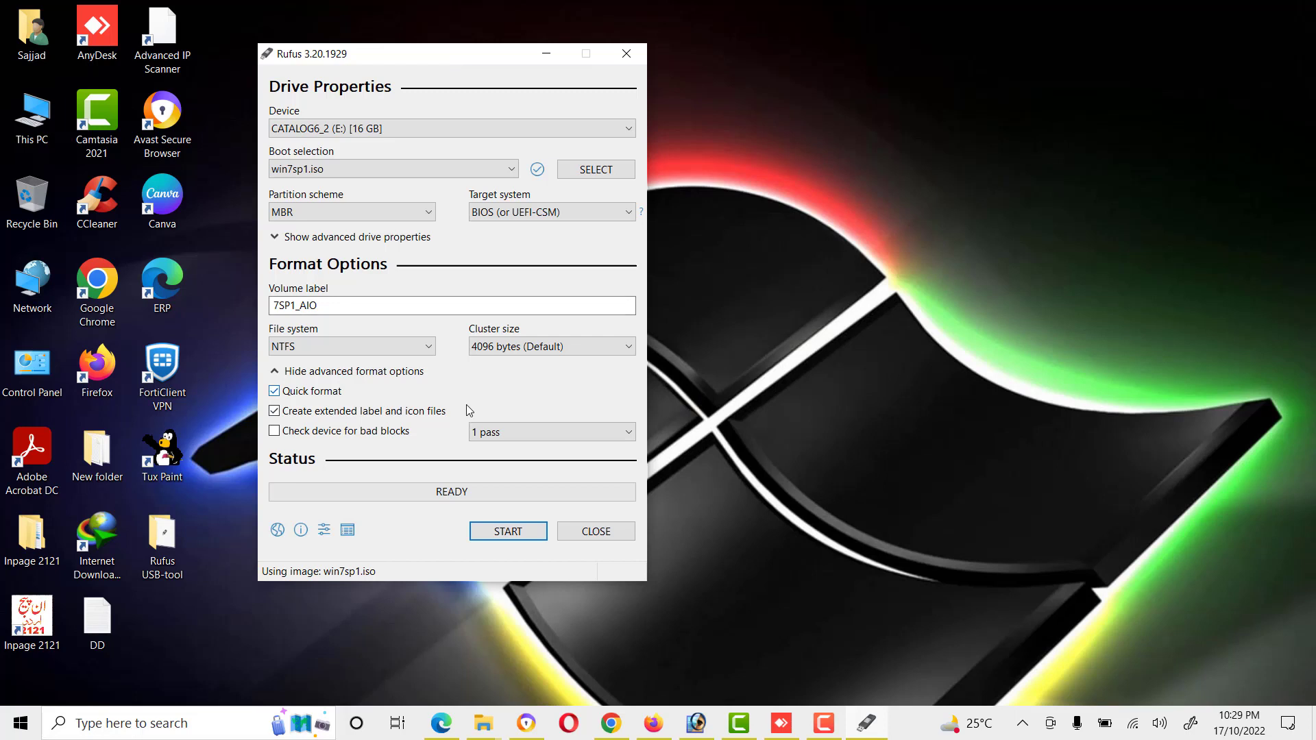
Start writing the Windows 7 image to the USB drive, accept erasing all its data, and close Rufus once writing completes.
{"action": "left_click", "coordinate": [498, 533]}
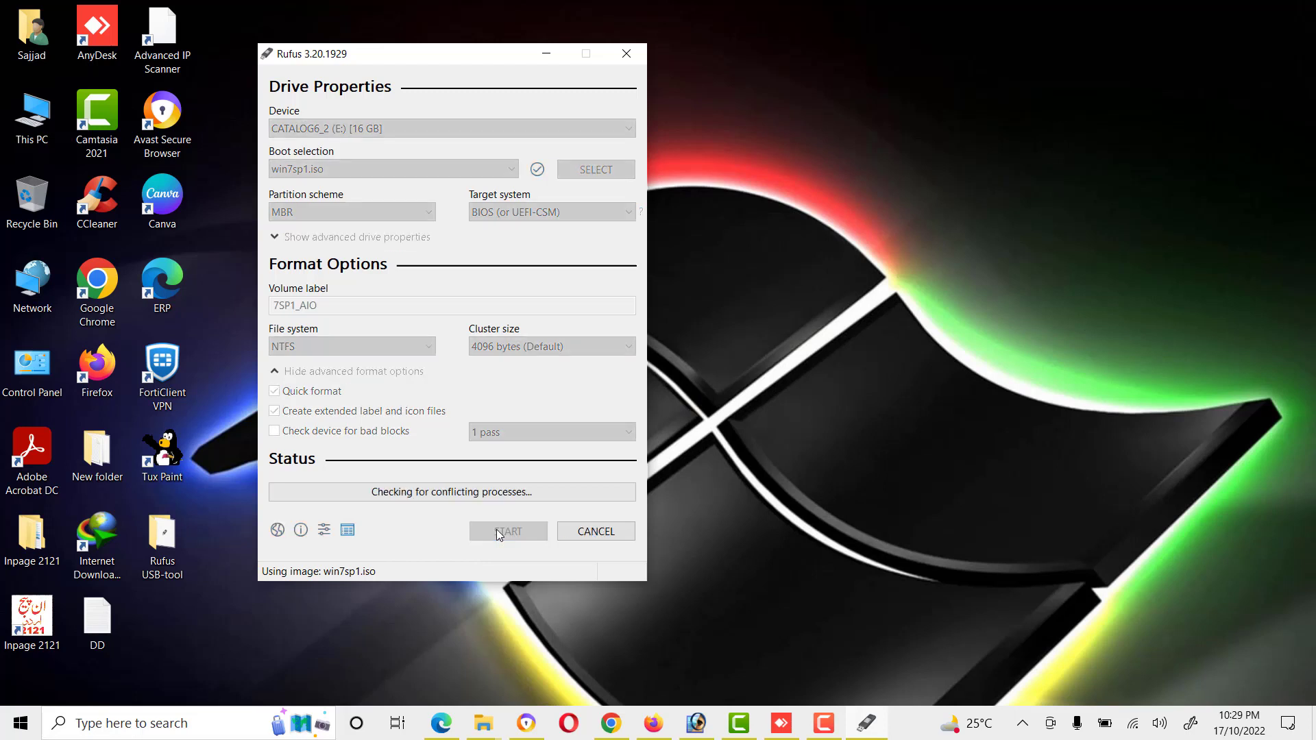
{"action": "left_click_drag", "start_coordinate": [547, 313], "coordinate": [560, 263]}
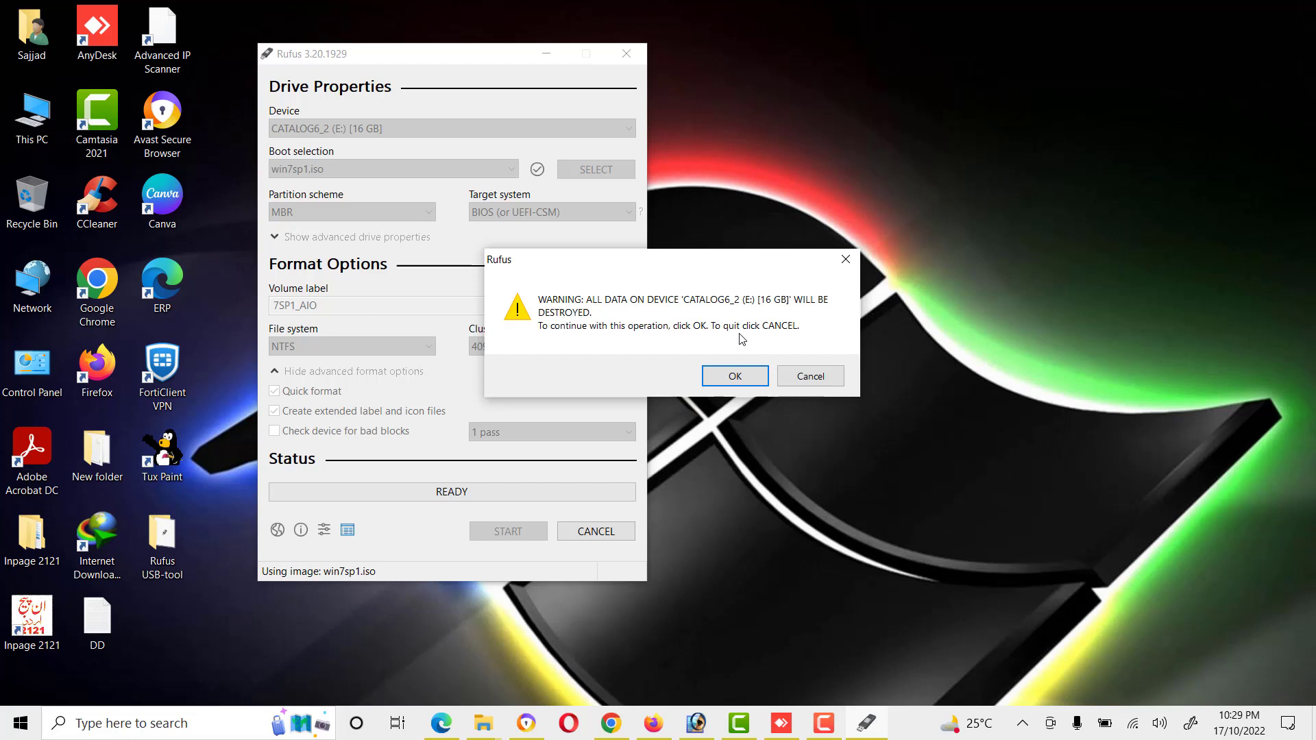
{"action": "left_click", "coordinate": [735, 376]}
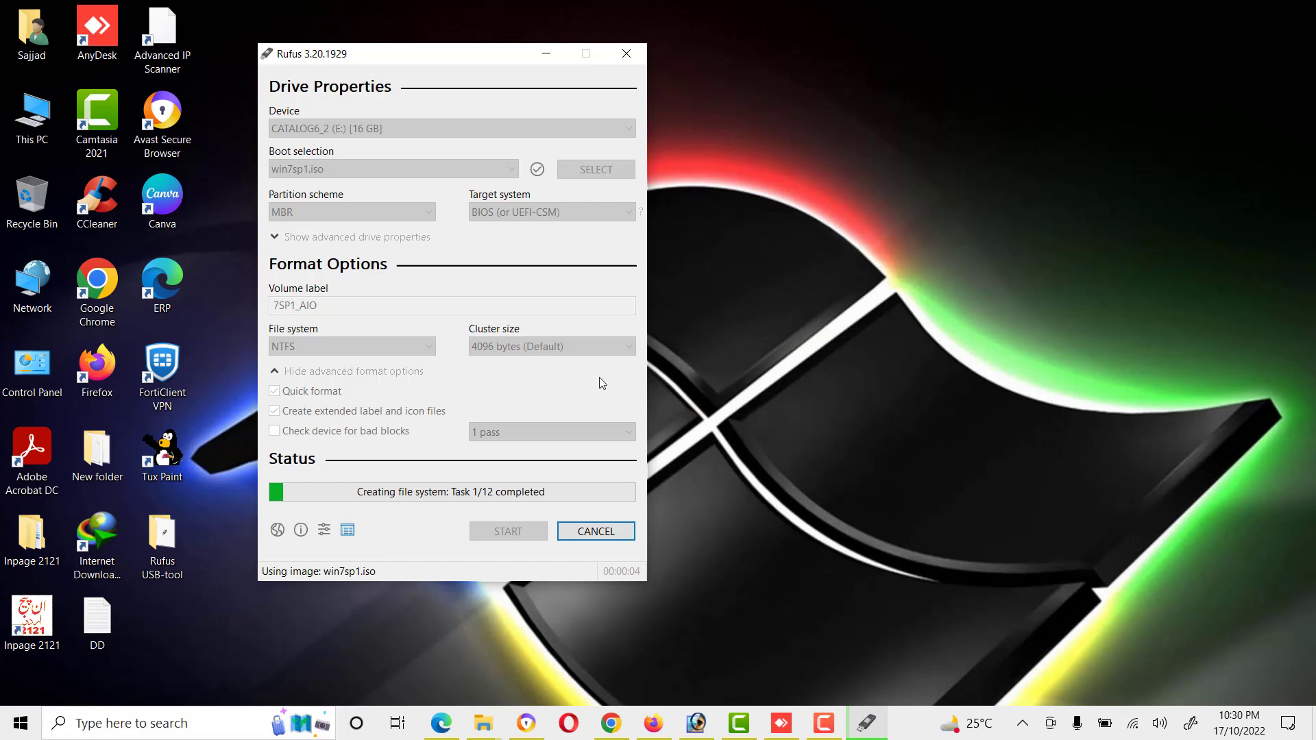
{"action": "left_click_drag", "start_coordinate": [420, 55], "coordinate": [468, 37]}
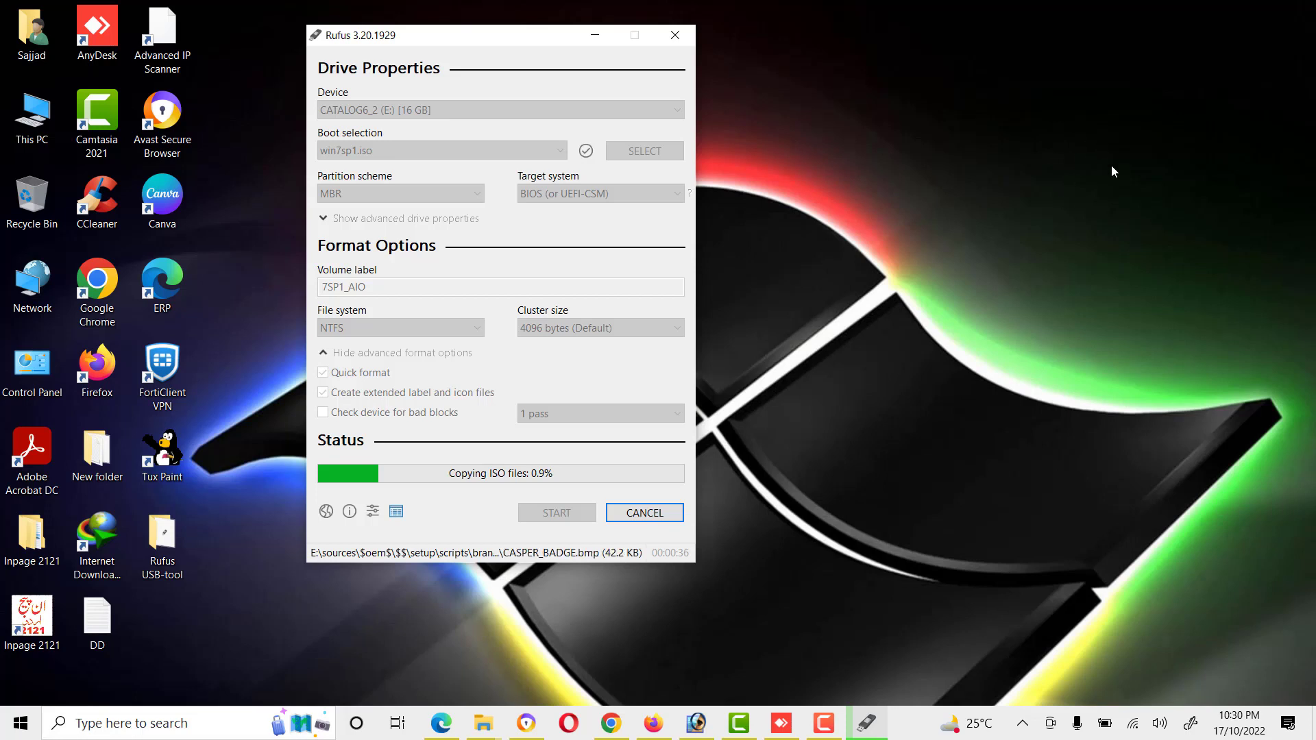
{"action": "left_click", "coordinate": [1137, 179]}
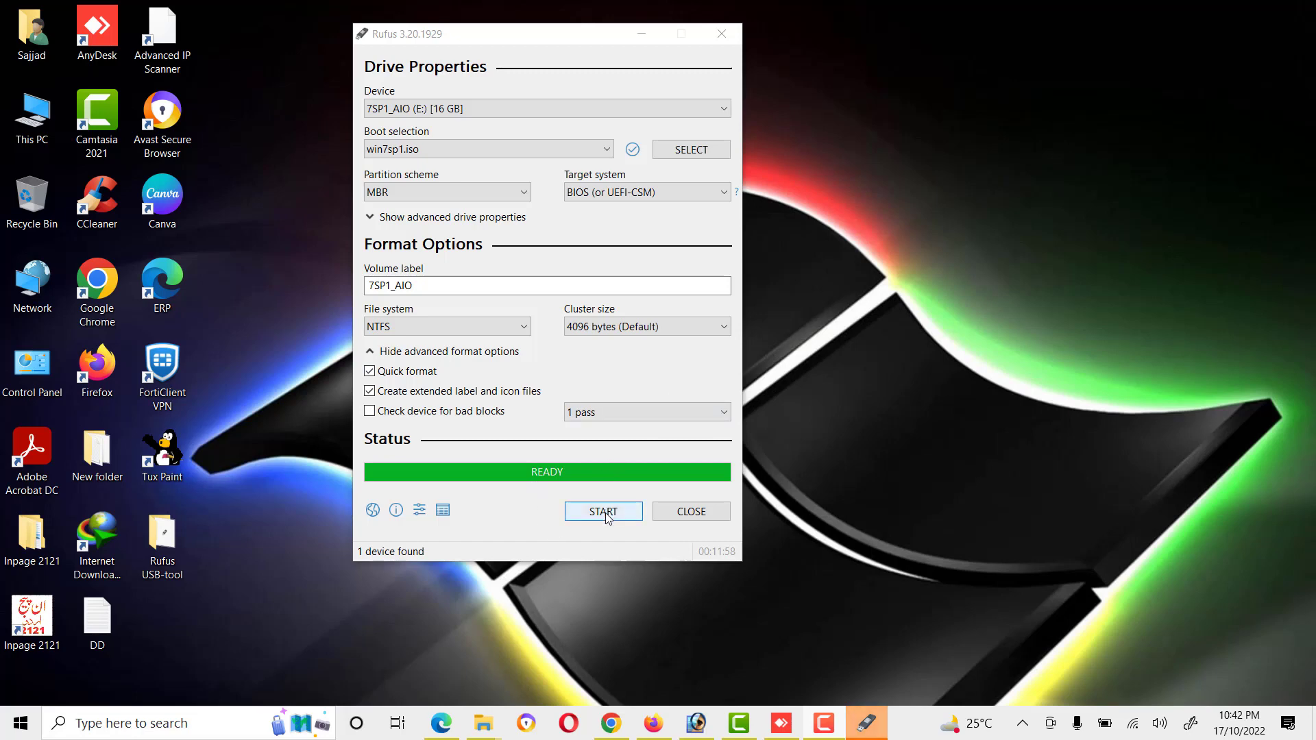
{"action": "left_click", "coordinate": [678, 515]}
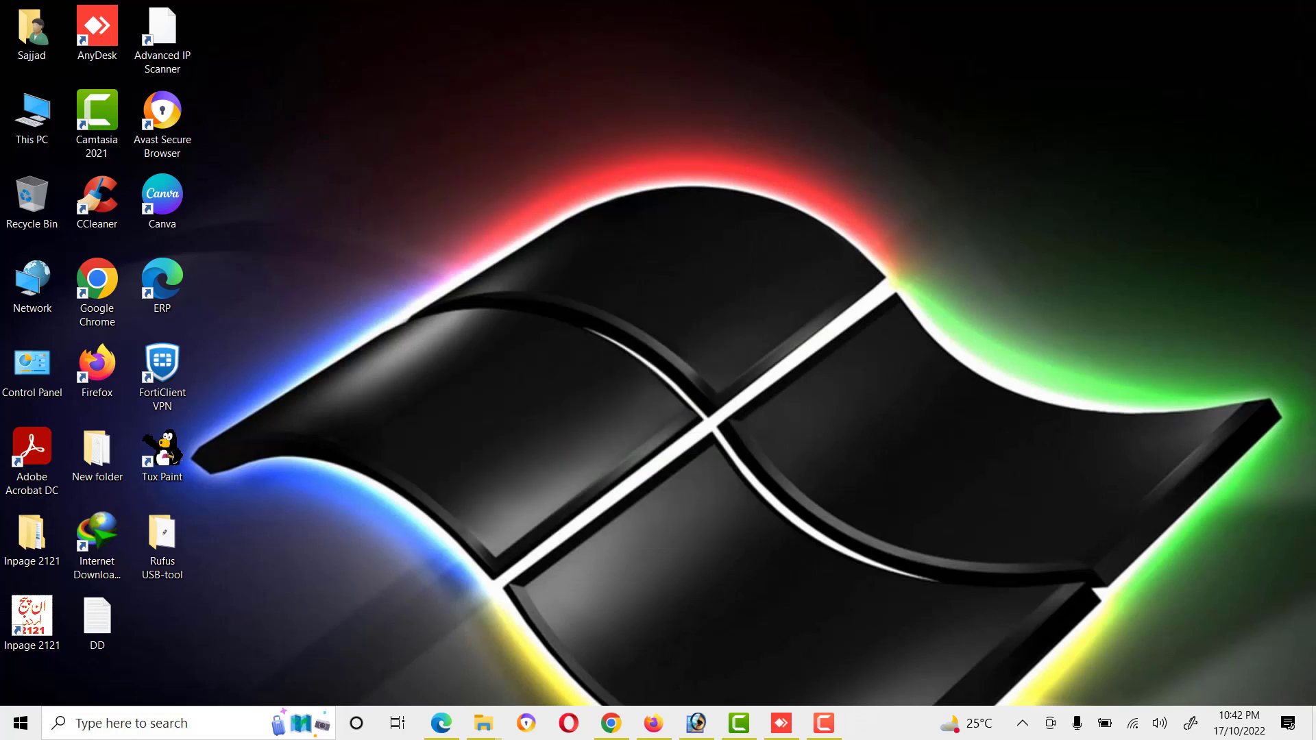